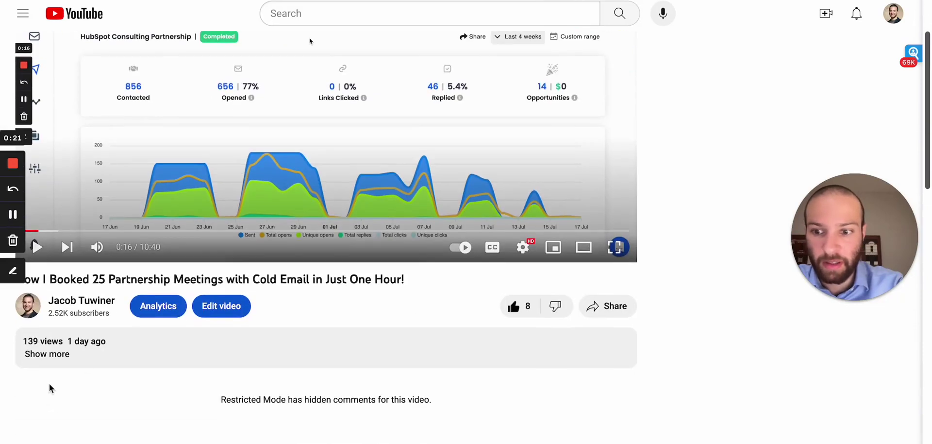
Switch to the Slack workspace and look through the message history of the premium-outreach-questions channel.
scroll(146, 359, up, 2)
scroll(165, 359, up, 1)
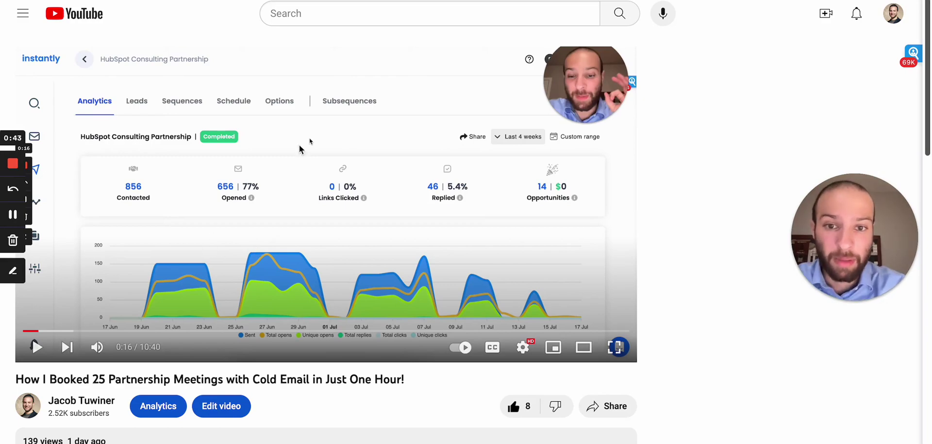
key(alt+Tab)
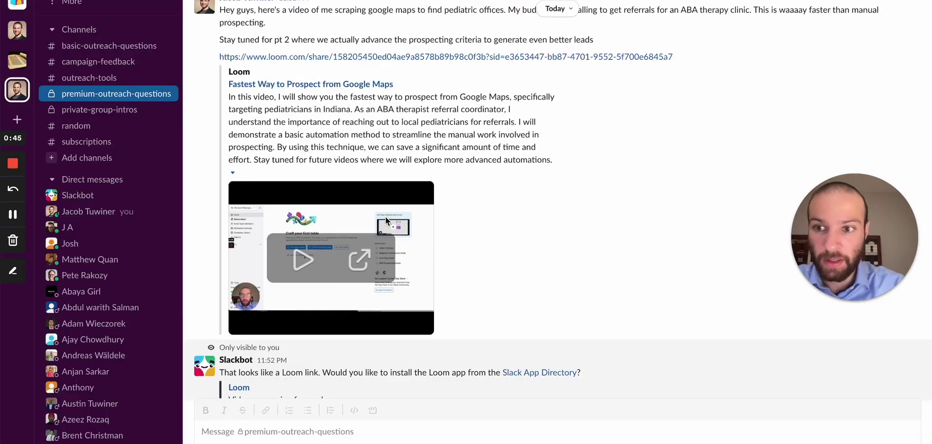
scroll(395, 55, up, 10)
scroll(393, 63, up, 1)
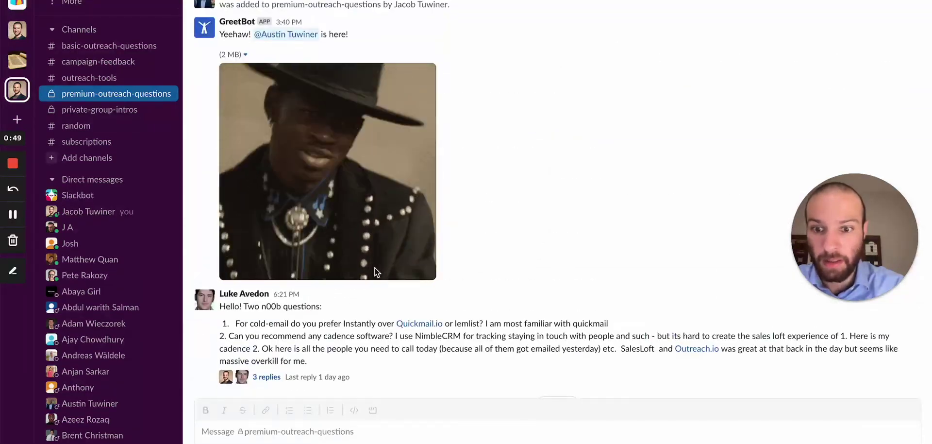
scroll(362, 331, up, 8)
scroll(362, 331, up, 15)
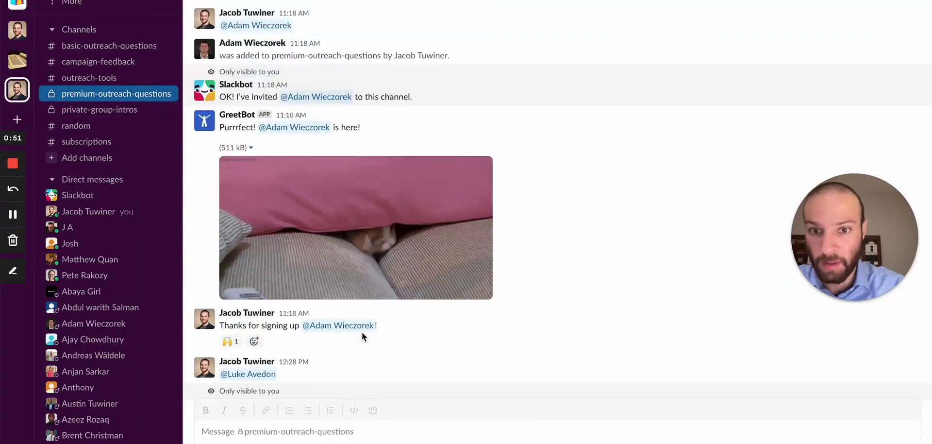
scroll(362, 333, up, 10)
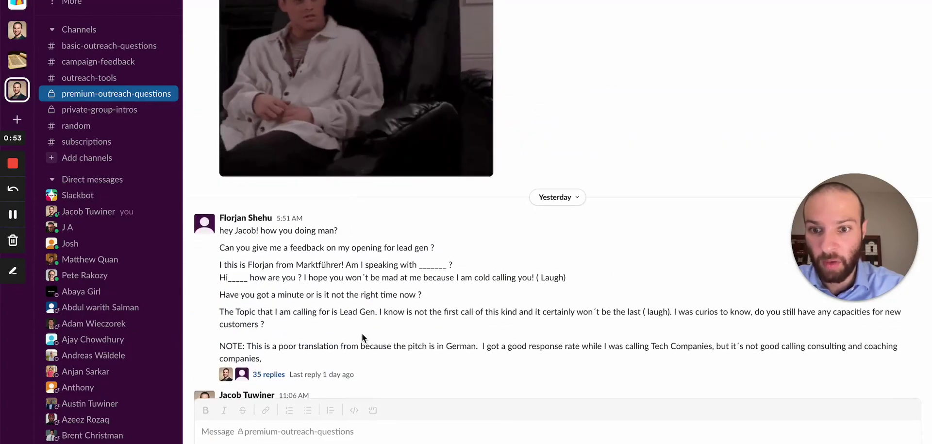
scroll(390, 245, up, 15)
scroll(296, 161, up, 15)
scroll(296, 160, up, 15)
scroll(336, 200, up, 5)
scroll(356, 129, up, 3)
scroll(354, 125, down, 10)
scroll(355, 126, down, 15)
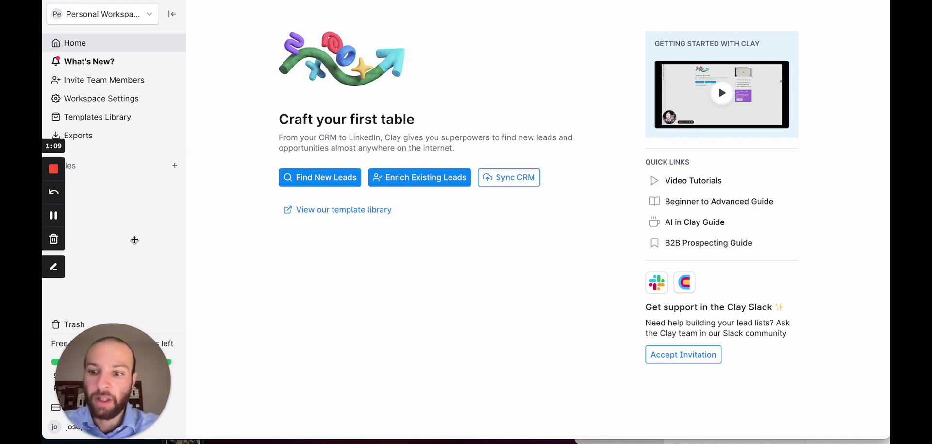
drag(141, 374, 864, 54)
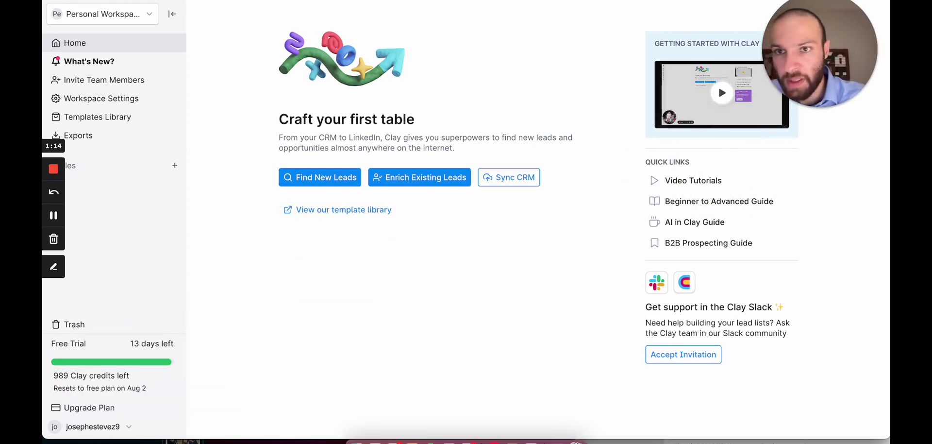
Search Google for "cities in indiana" in a new browser page and choose Bloomington from the city results.
key(super+shift+n)
text(cities in indiana)
key(Return)
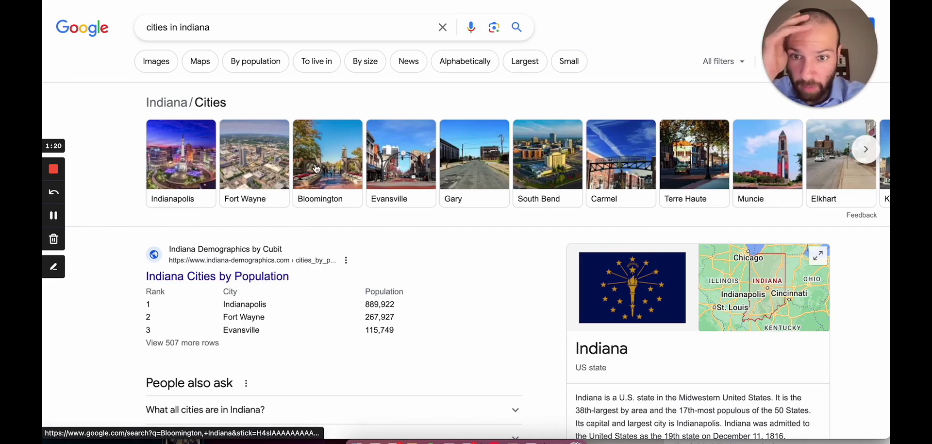
click(330, 203)
Search for Bloomington, Indiana's longitude and latitude, find the coordinates in the results, and return to Clay.
click(267, 27)
text(longitude a)
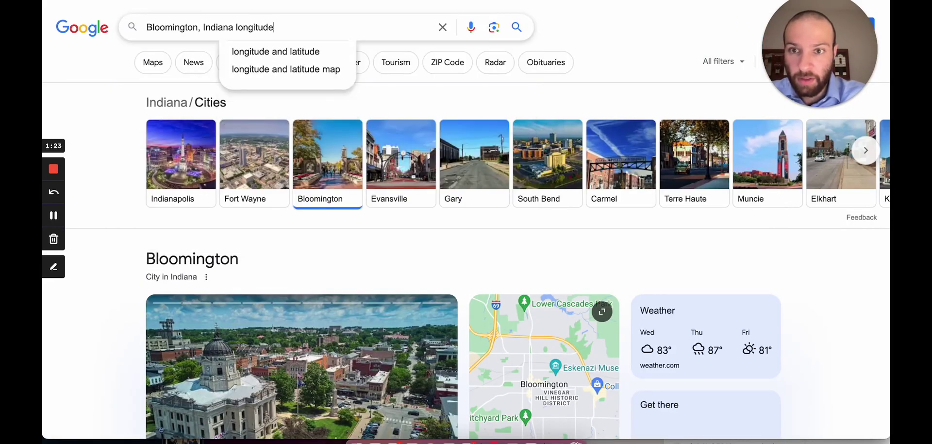
text(nd l)
click(297, 50)
scroll(321, 258, down, 5)
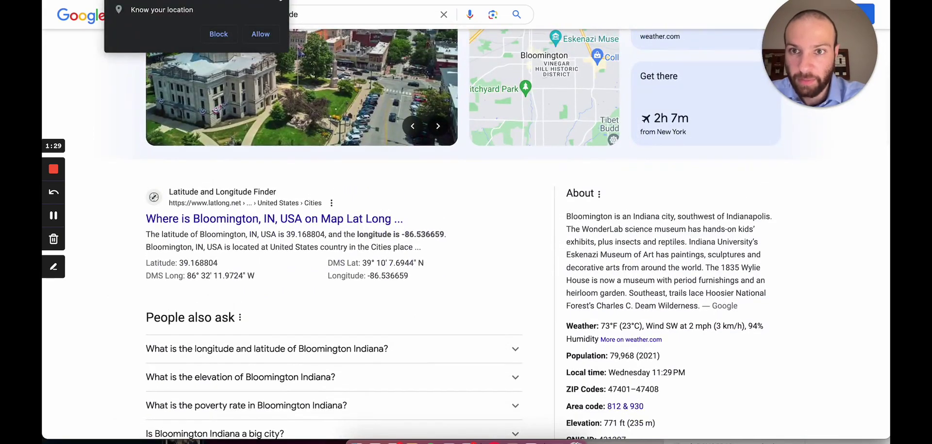
key(ctrl+Tab)
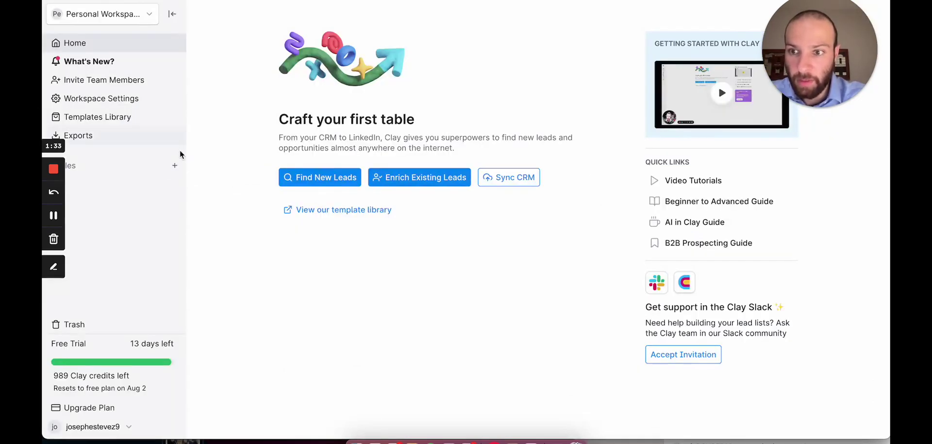
click(176, 167)
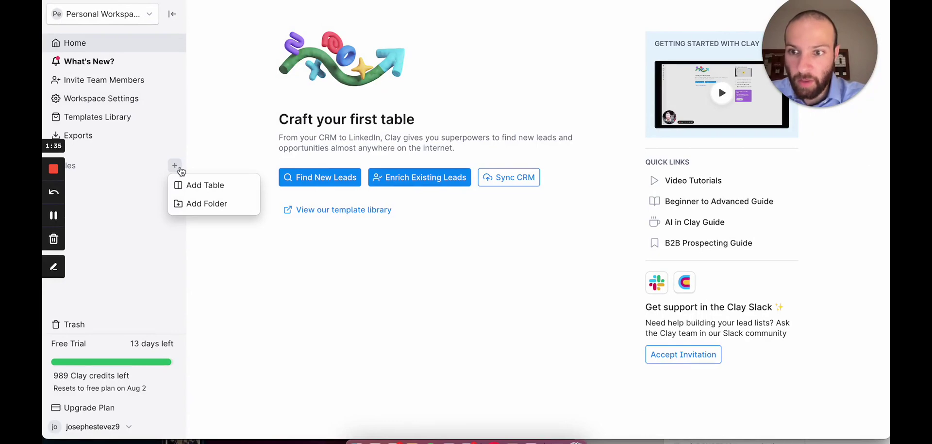
click(188, 186)
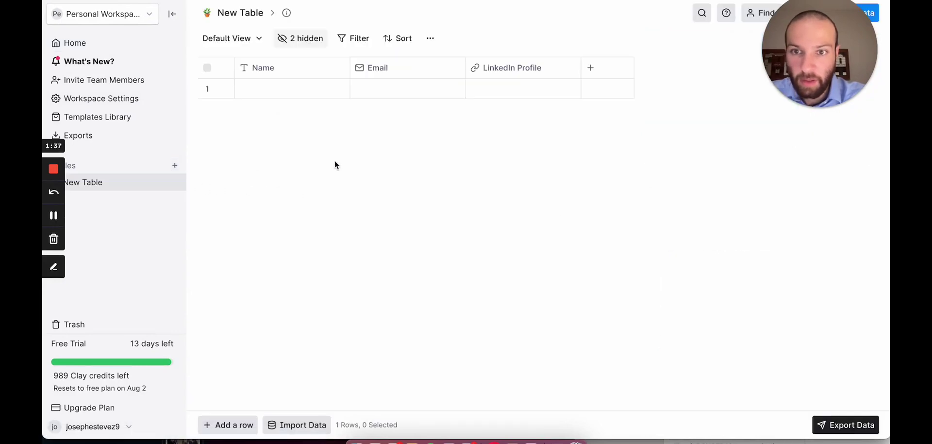
click(174, 182)
click(184, 200)
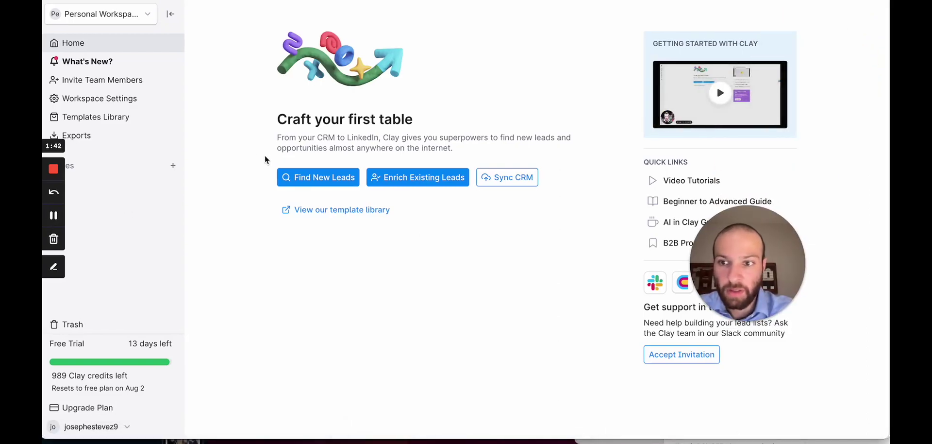
Start a new company list table using the Find Local Businesses using Google Maps source.
click(299, 177)
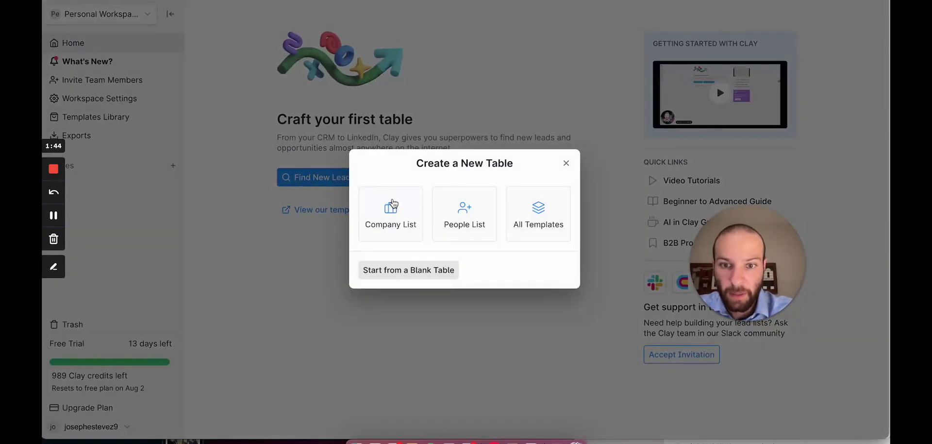
click(392, 206)
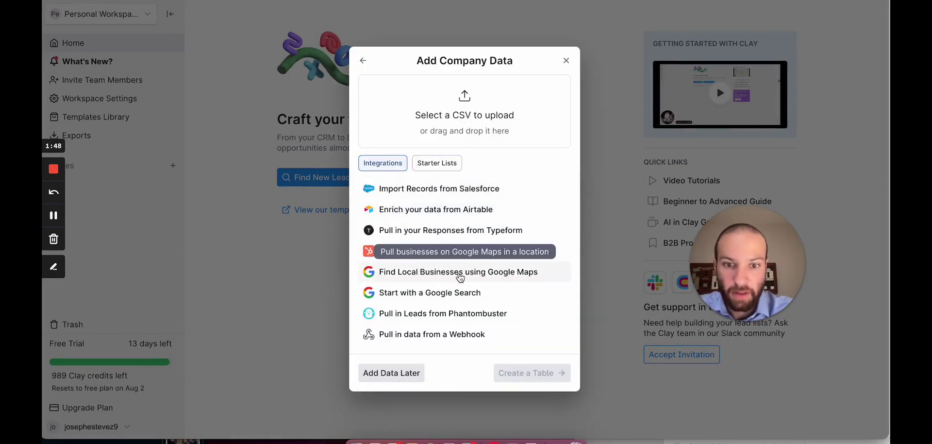
click(475, 274)
click(475, 273)
Enter "pediatrician bloomington in" as the search query and set the number of results to 300.
click(397, 124)
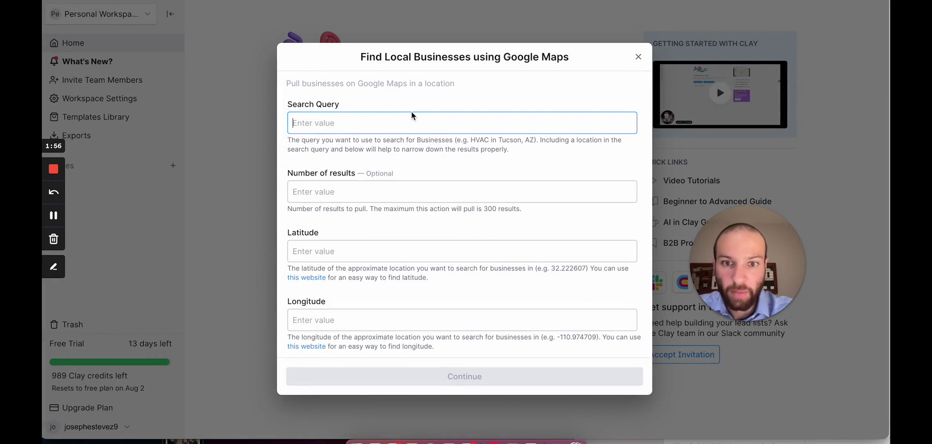
text(pedia)
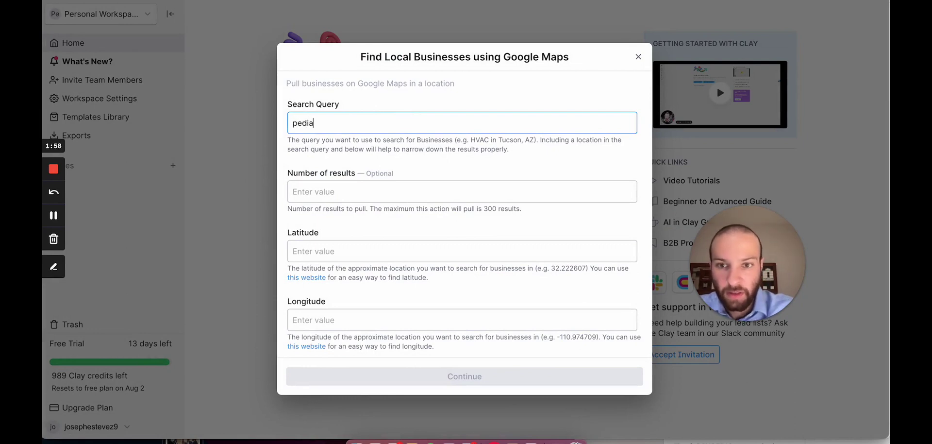
text(trician)
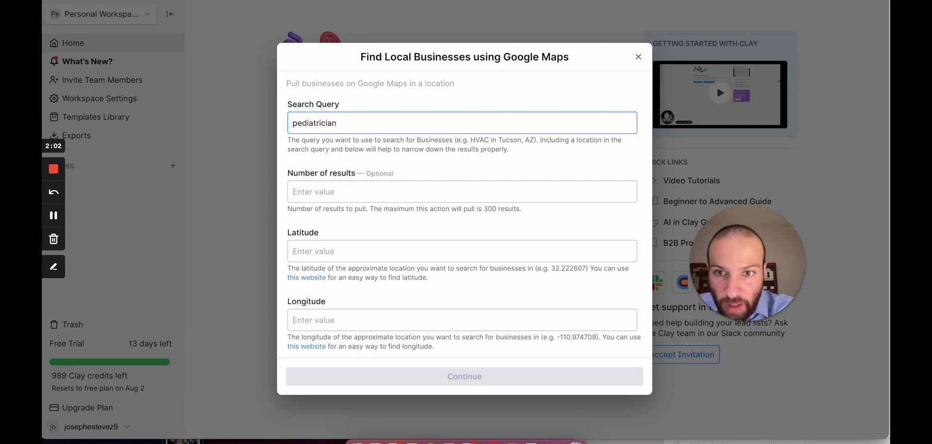
text( bloom)
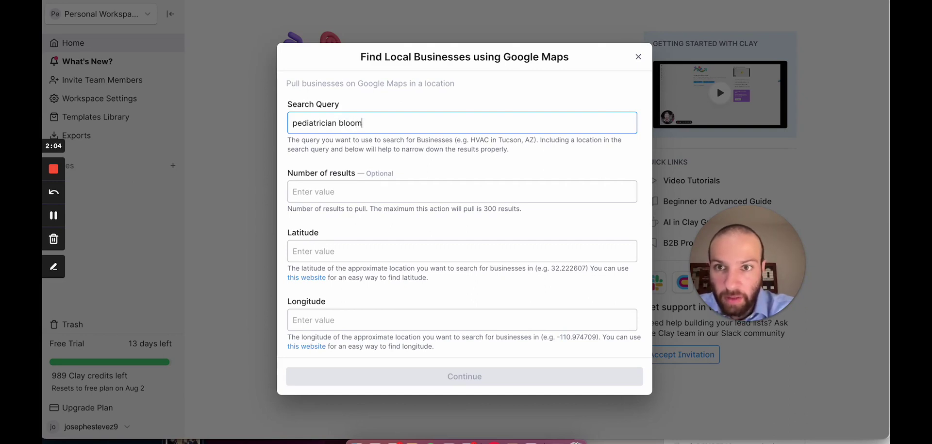
text(ington in)
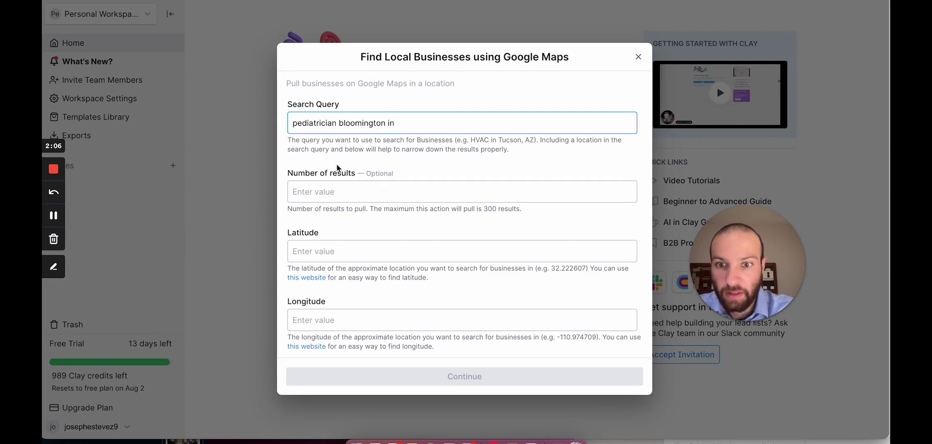
click(57, 219)
click(57, 219)
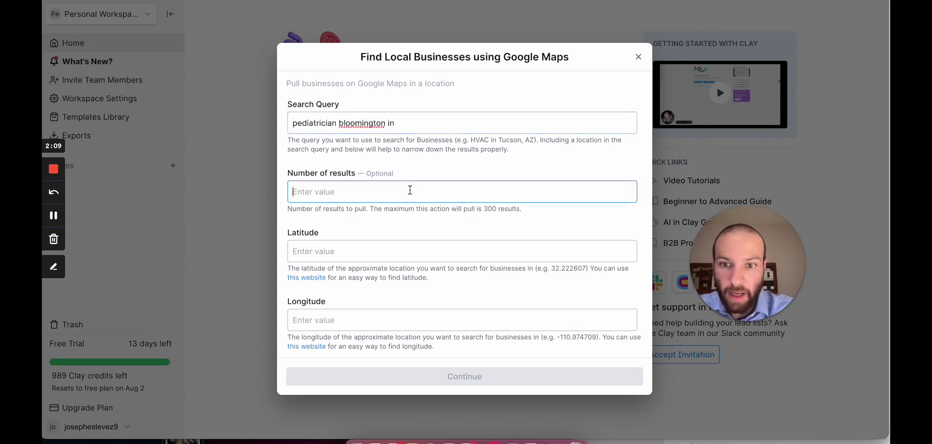
text(300)
Copy Bloomington's latitude 39.168804 from the Google results into the Latitude value of the business search.
click(403, 235)
scroll(357, 243, down, 4)
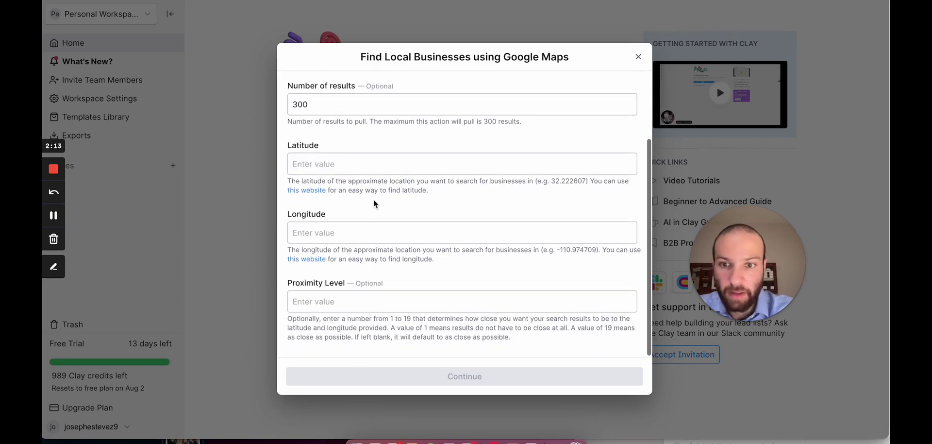
scroll(374, 203, up, 3)
scroll(367, 213, down, 2)
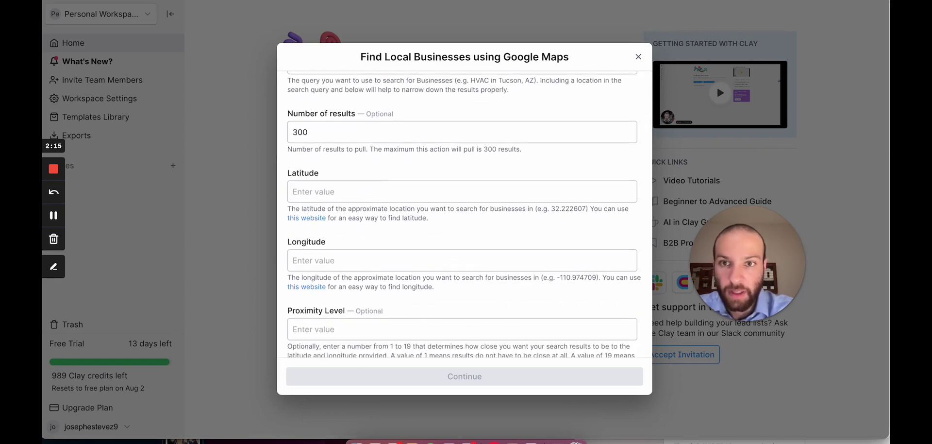
key(ctrl+Tab)
scroll(212, 246, down, 1)
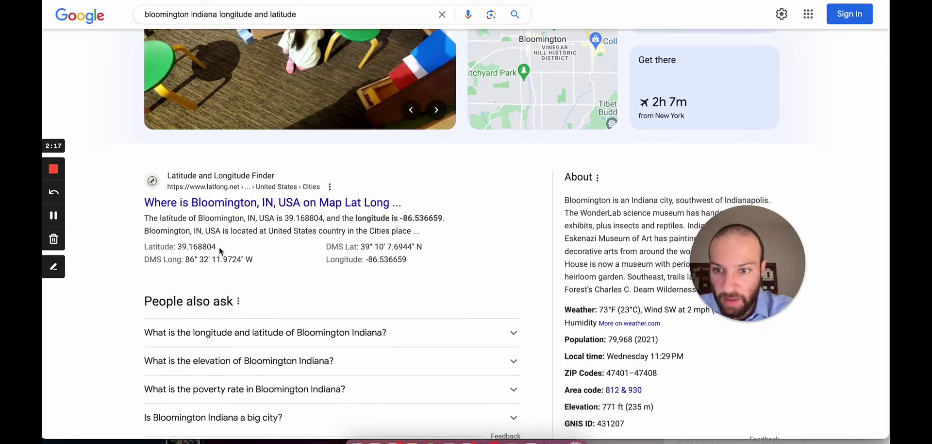
drag(216, 247, 178, 247)
key(super+c)
key(ctrl+shift+Tab)
key(super+v)
Copy Bloomington's longitude -86.536659 from the Google results into the Longitude value of the business search.
key(ctrl+Tab)
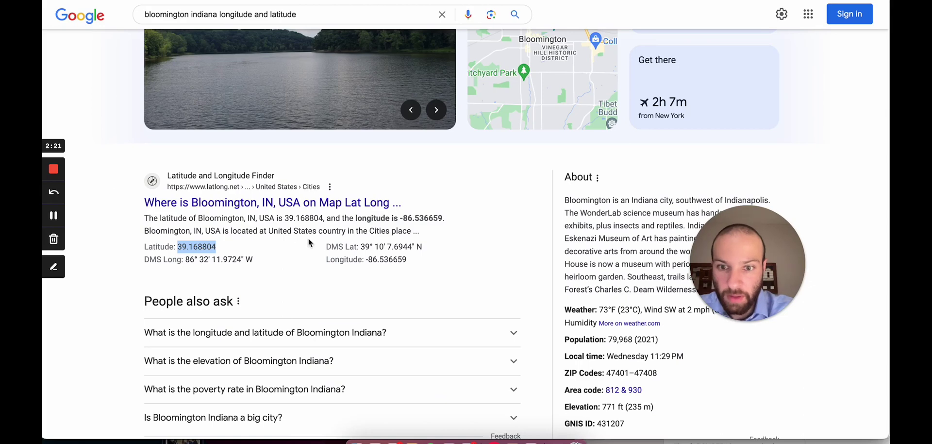
drag(365, 259, 414, 262)
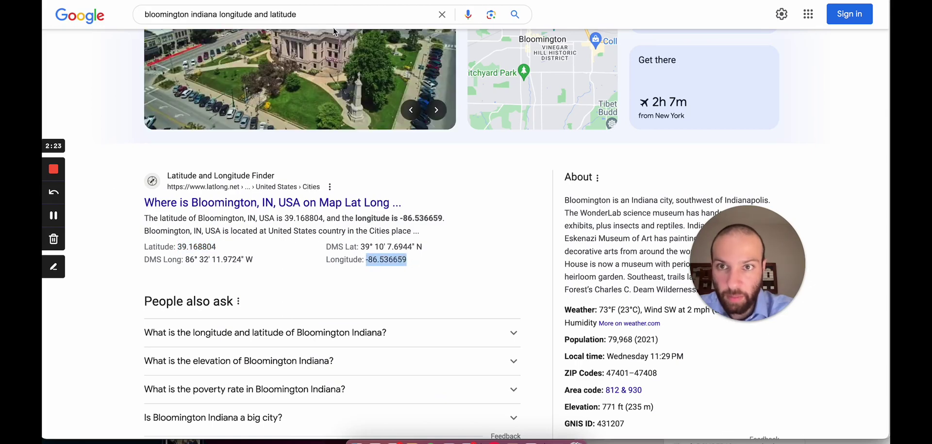
key(super+c)
key(ctrl+shift+Tab)
click(369, 260)
key(super+v)
Enter a proximity level of 19, lower it to 15, and create the table from the business search.
click(352, 297)
text(19)
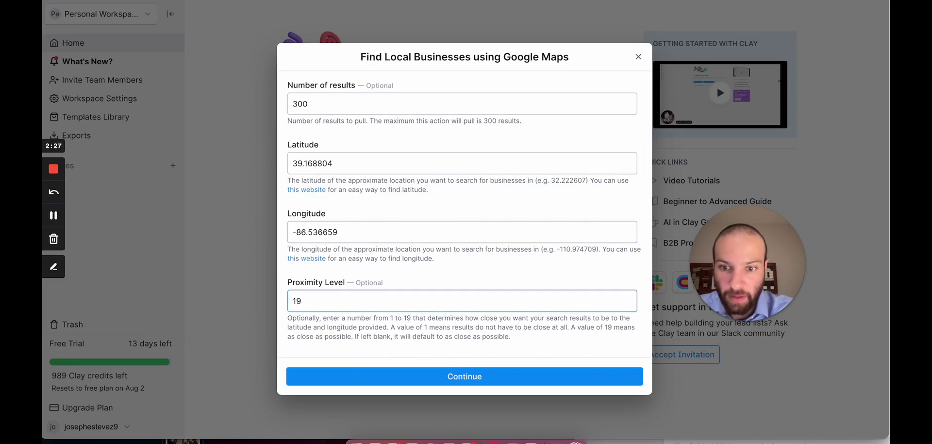
click(395, 381)
click(454, 236)
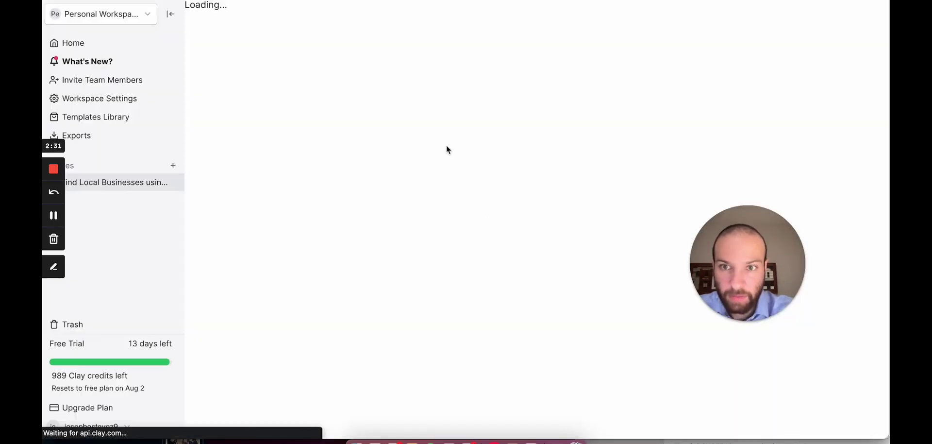
Rename the new table "Pediatricians in Indiana".
click(265, 20)
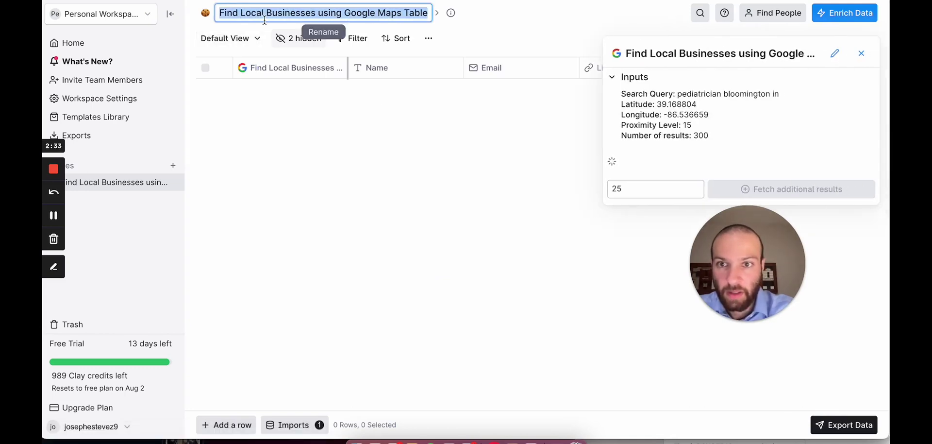
text(Pediatricians)
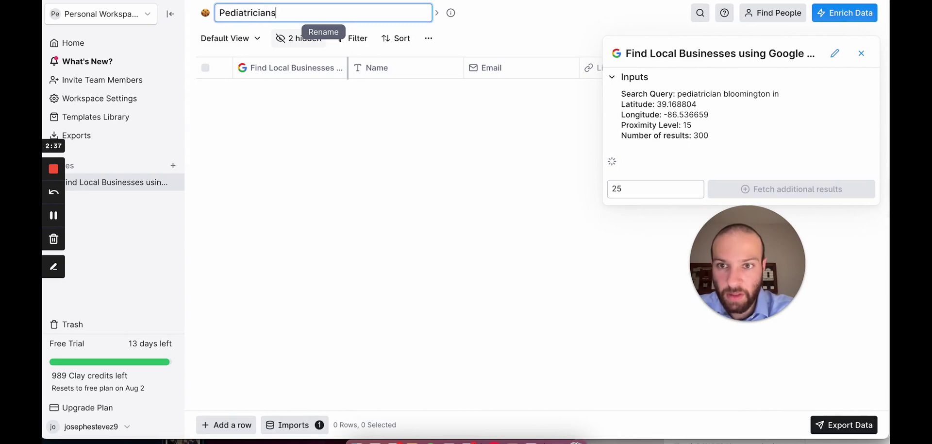
text( in Indiana)
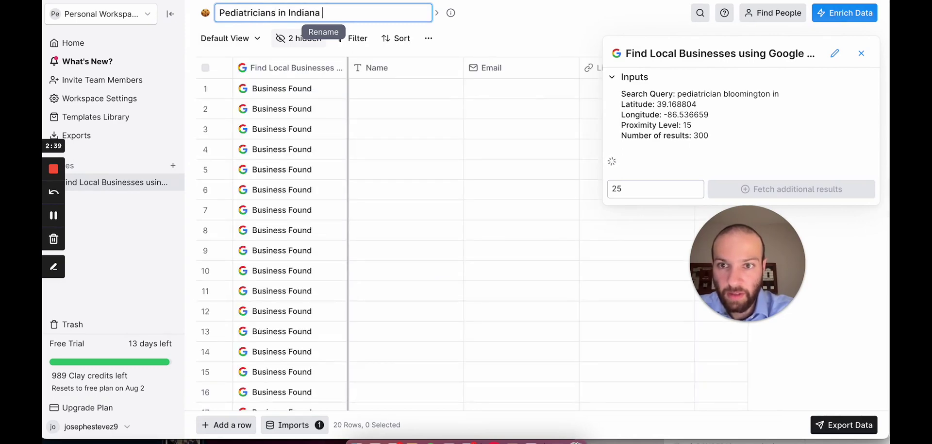
key(Return)
Rename the table's default view to "Bloomington, Indiana".
click(226, 37)
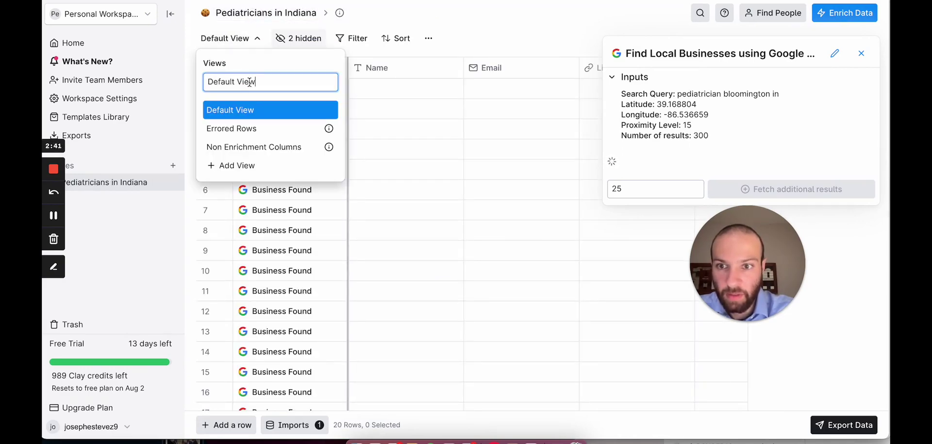
triple_click(250, 82)
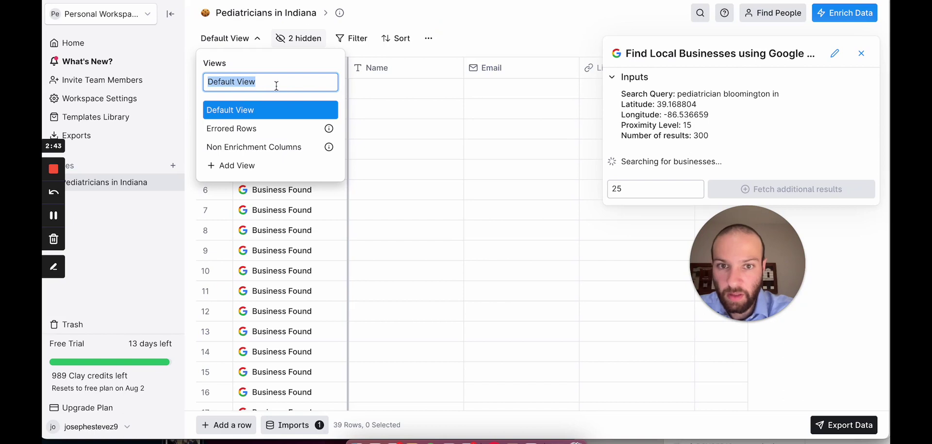
text(Bloomington)
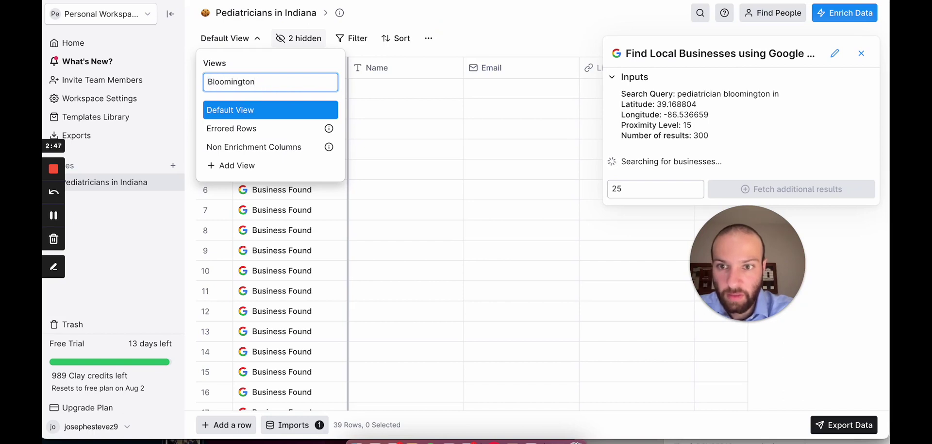
text(, Indiana)
key(Return)
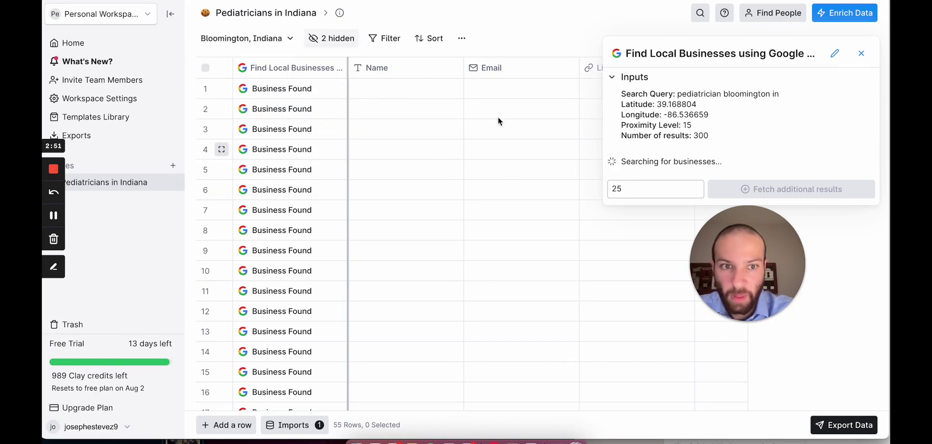
Look through the imported business rows and close the details of the business search.
scroll(306, 272, down, 15)
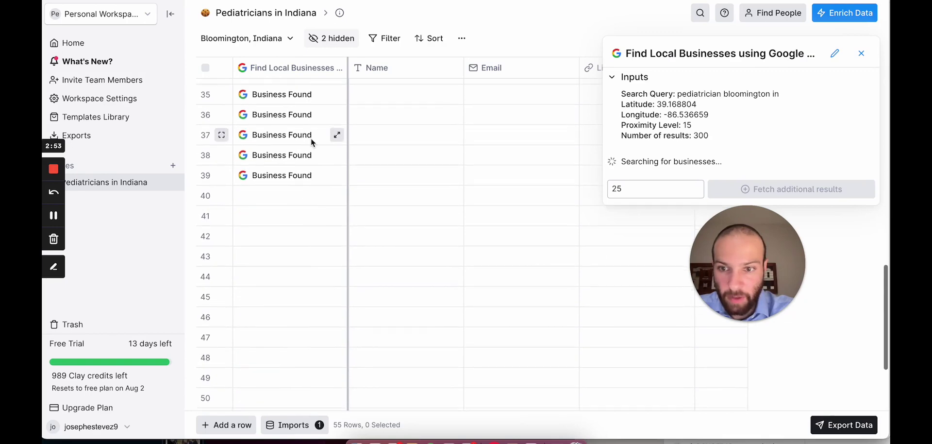
scroll(313, 251, up, 14)
scroll(312, 252, up, 1)
click(861, 53)
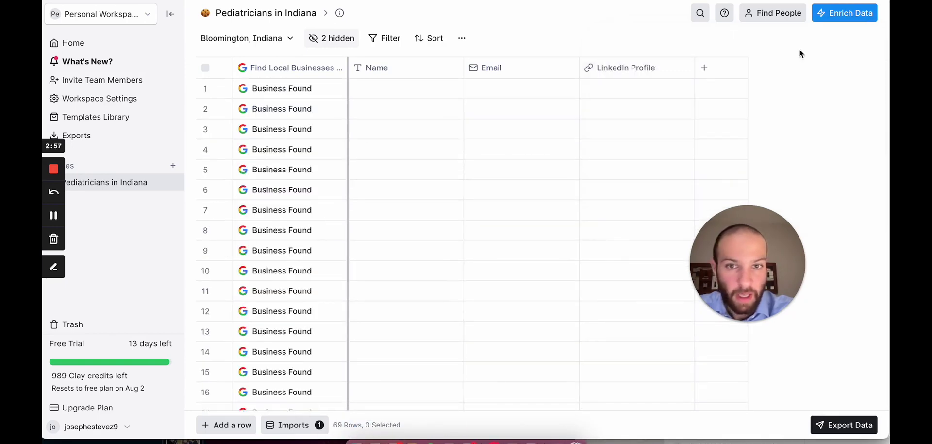
Open the first business's cell details and add its Title field as a new column named "Doctor Name".
click(285, 97)
drag(732, 239, 438, 328)
drag(456, 353, 155, 76)
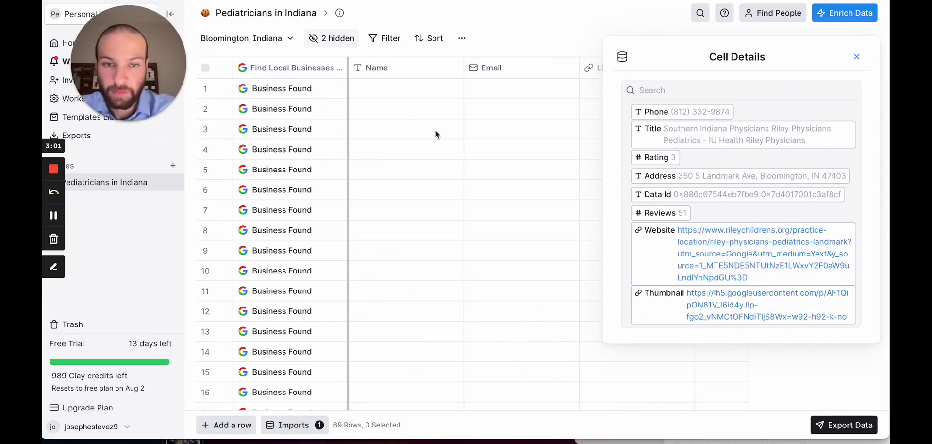
mouse_move(689, 116)
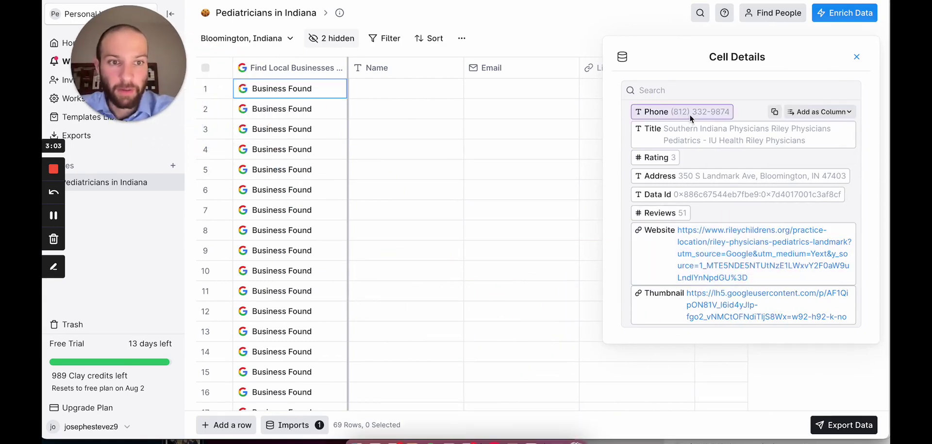
mouse_move(689, 132)
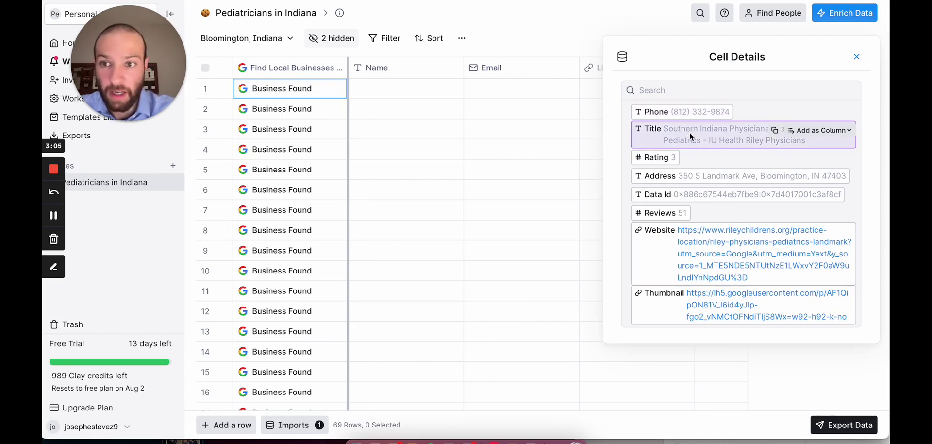
mouse_move(671, 183)
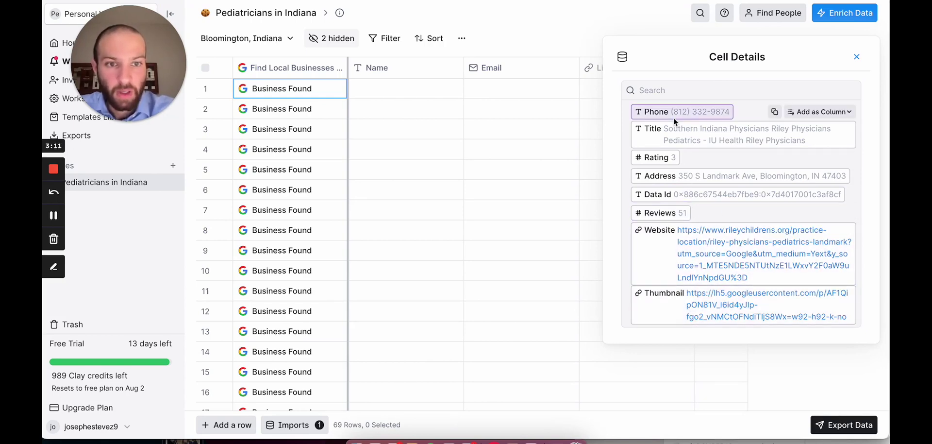
click(801, 113)
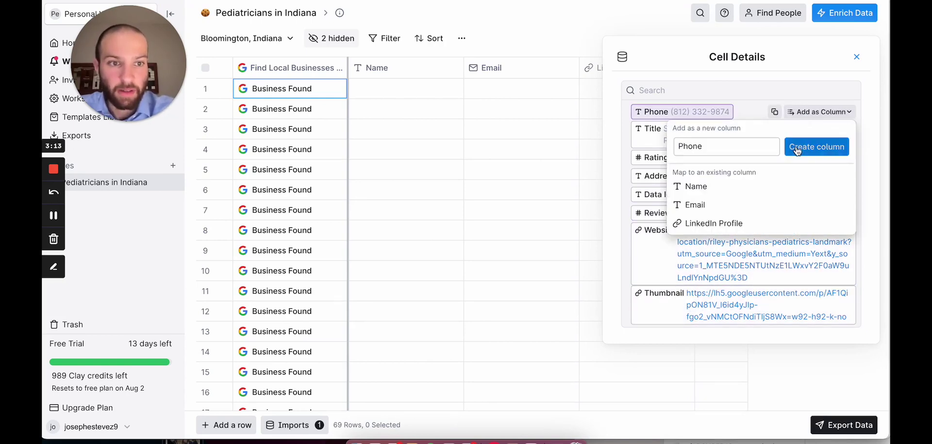
click(753, 88)
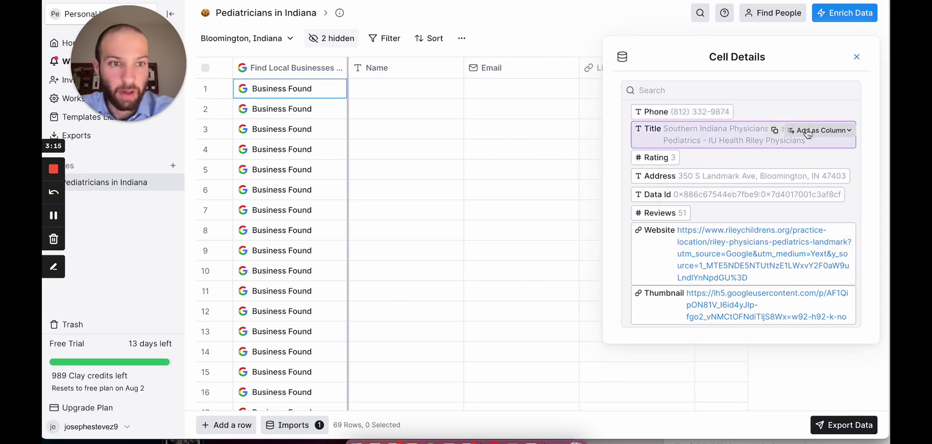
click(808, 131)
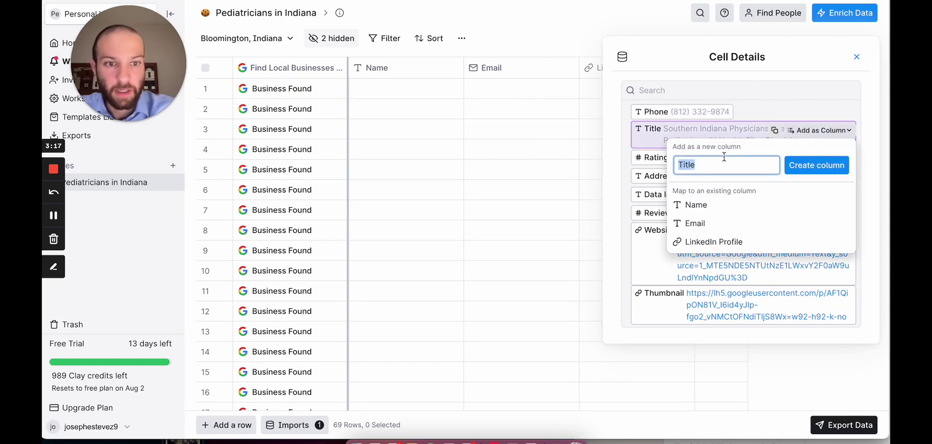
text(Doctor Name)
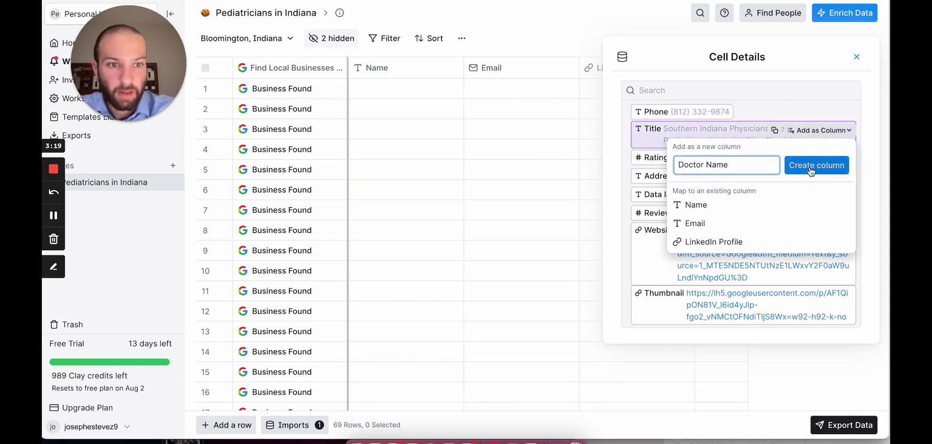
click(816, 165)
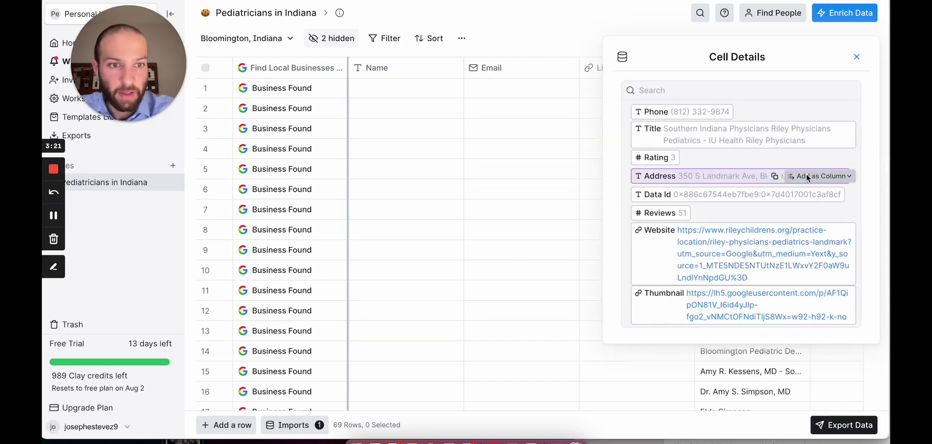
Add the business's Address and Website fields as new columns.
click(816, 175)
click(815, 210)
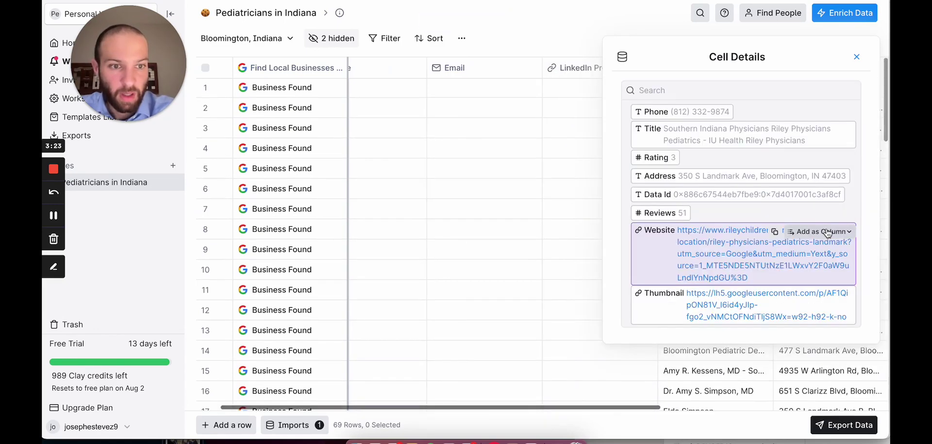
click(817, 231)
click(798, 267)
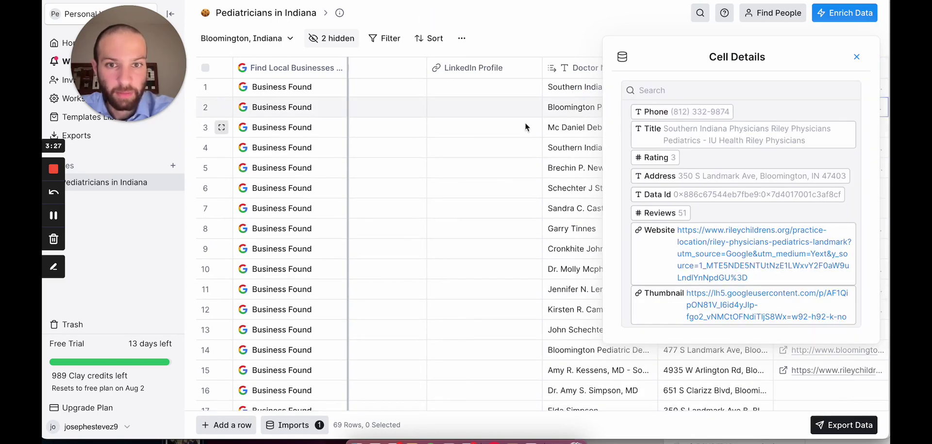
Delete the empty Name, Email and LinkedIn Profile columns.
click(516, 125)
click(480, 68)
click(509, 304)
Add the business's Phone field as a new column and close the cell details.
mouse_move(732, 117)
click(795, 111)
click(813, 152)
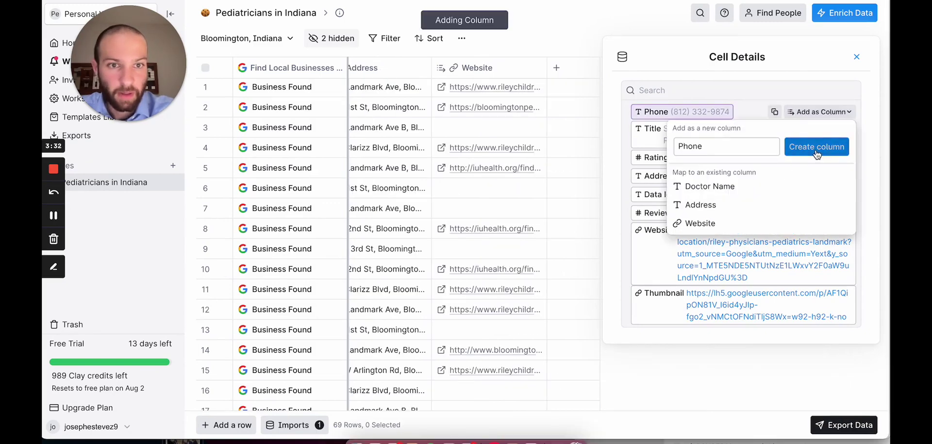
click(851, 61)
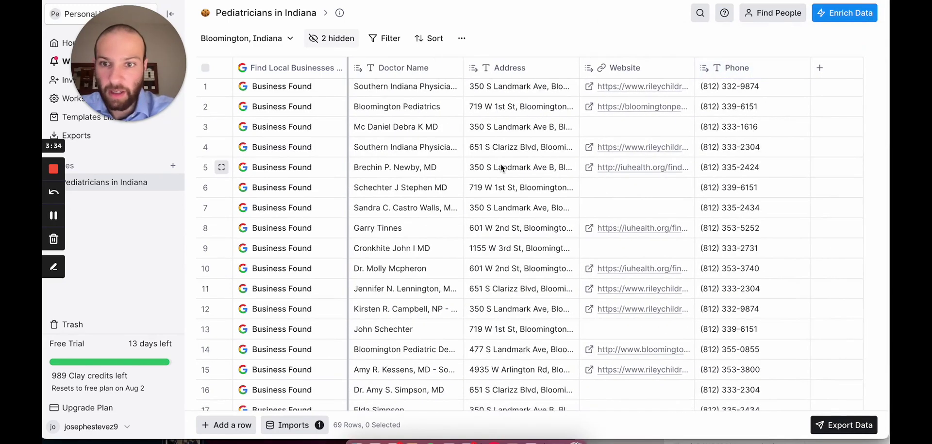
Review the Doctor Name, Address, Website and Phone values across all imported rows.
scroll(397, 168, down, 8)
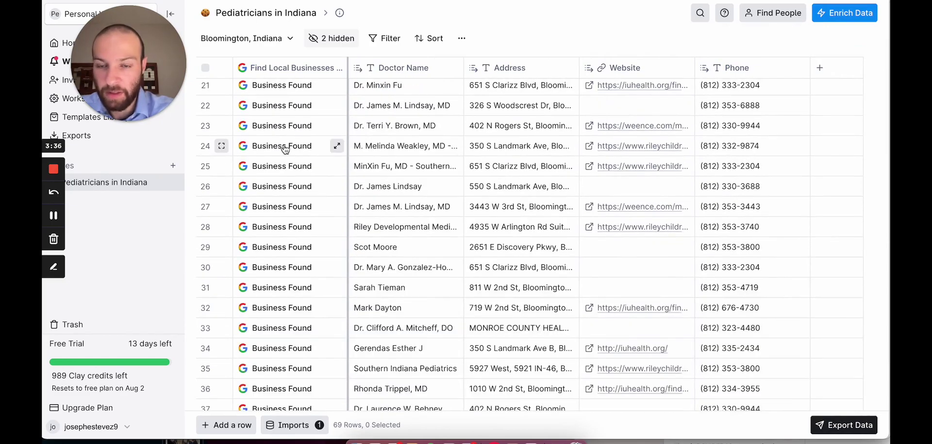
scroll(342, 248, down, 8)
scroll(342, 247, down, 5)
scroll(602, 248, up, 15)
scroll(613, 253, up, 5)
scroll(612, 253, right, 3)
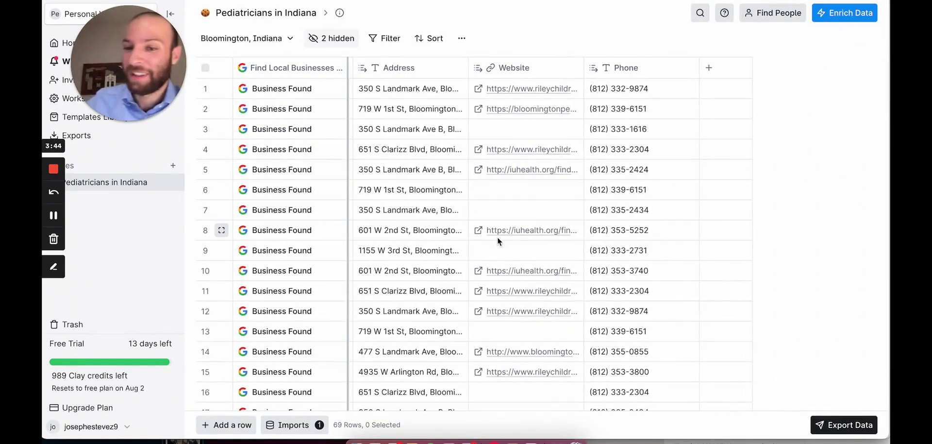
scroll(497, 237, down, 1)
scroll(497, 236, up, 1)
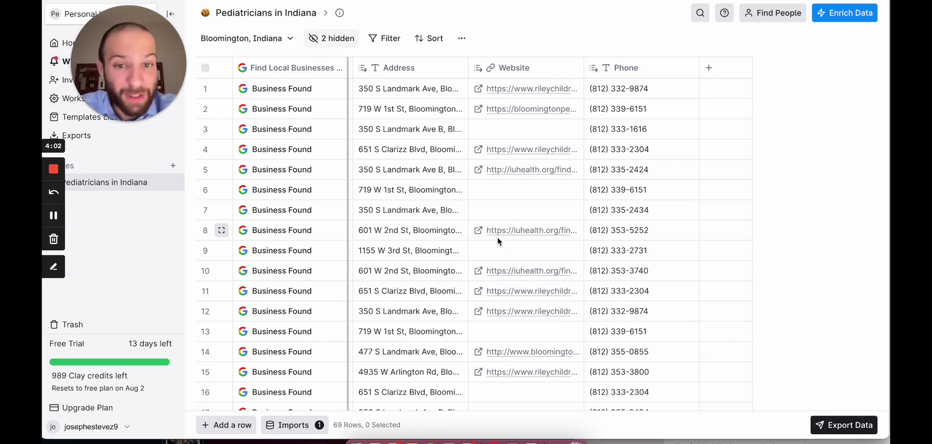
scroll(528, 218, left, 3)
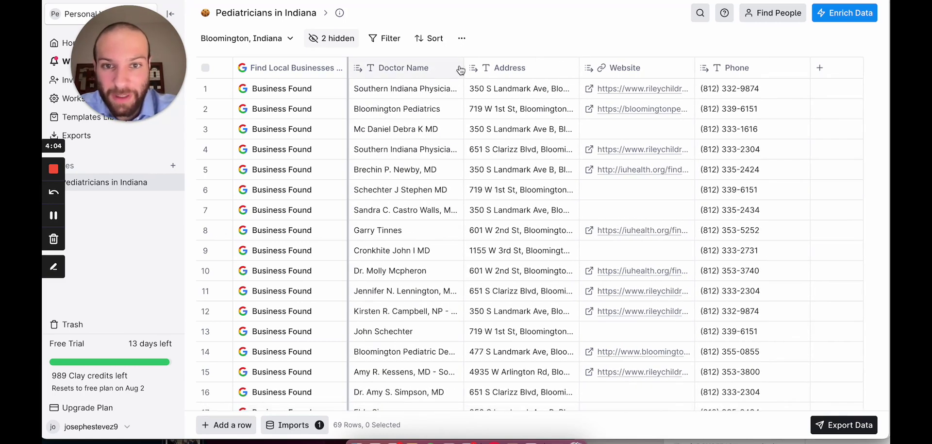
Widen the Doctor Name column and open the Bloomington Pediatric Dentistry entry to read it.
drag(464, 67, 542, 67)
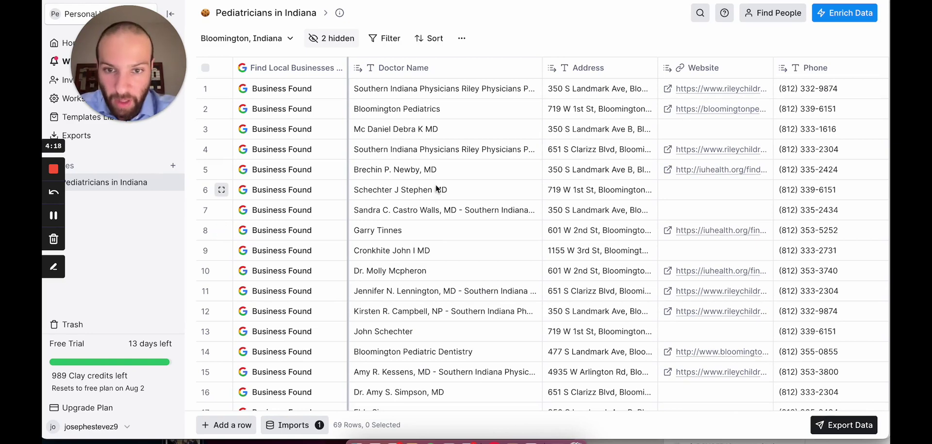
scroll(436, 184, down, 1)
scroll(436, 188, up, 1)
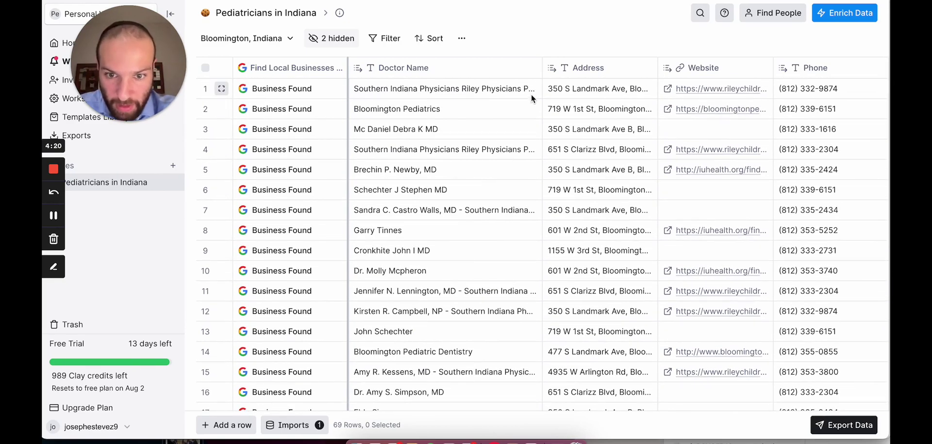
scroll(485, 234, down, 1)
scroll(485, 234, down, 6)
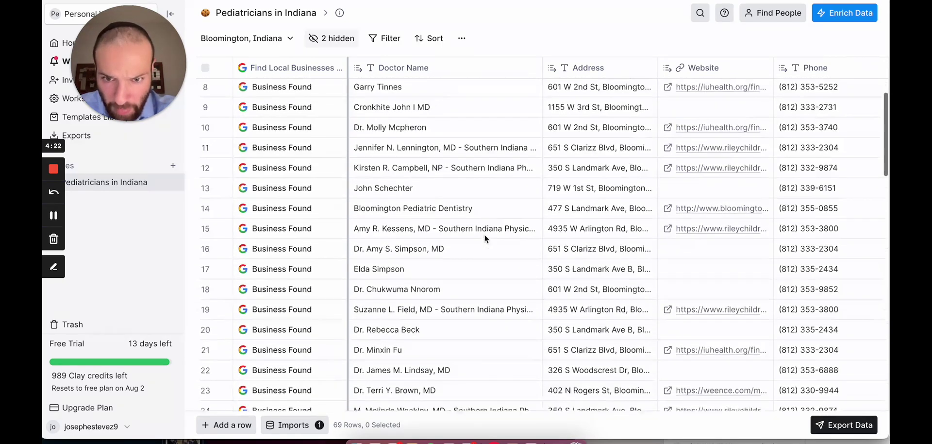
double_click(458, 203)
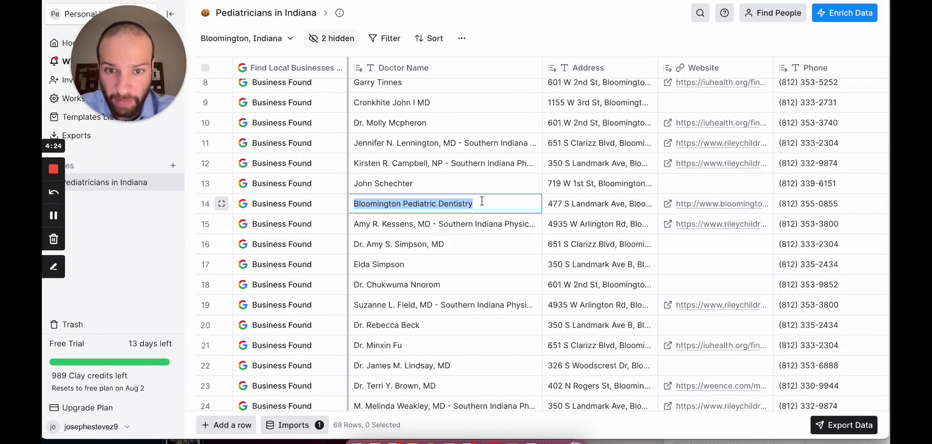
click(481, 201)
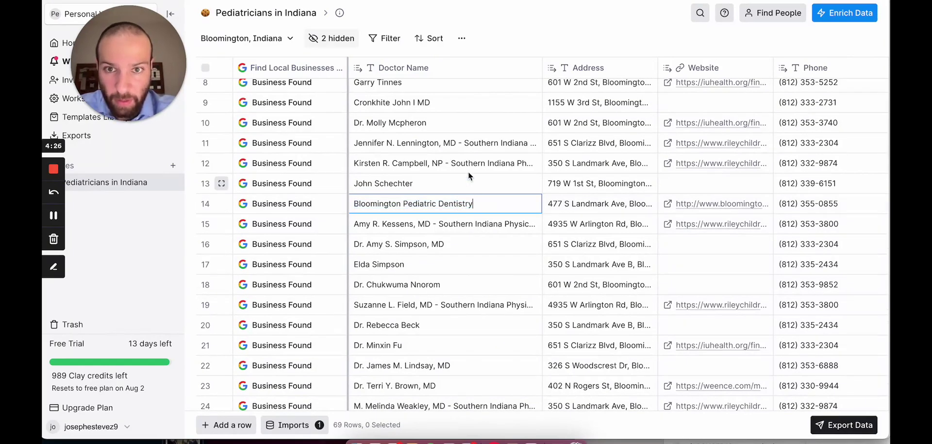
Examine the remaining Doctor Name entries for businesses that are not pediatricians.
scroll(449, 199, down, 2)
scroll(448, 205, down, 5)
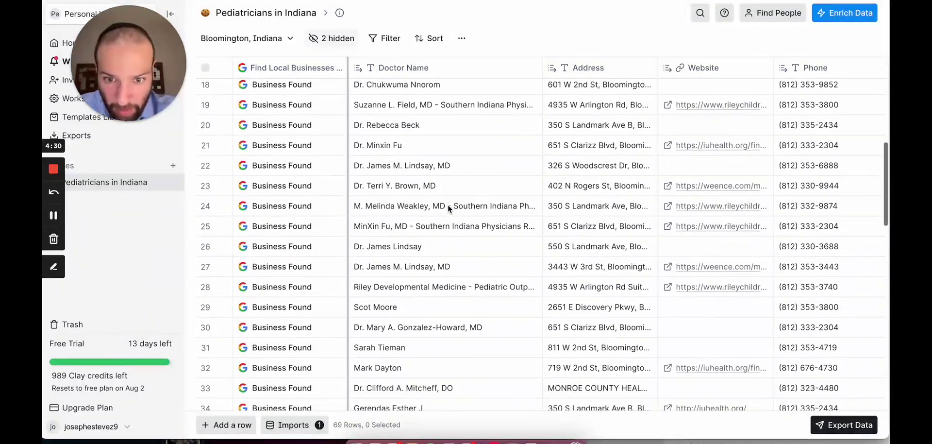
scroll(447, 205, up, 4)
scroll(447, 205, down, 3)
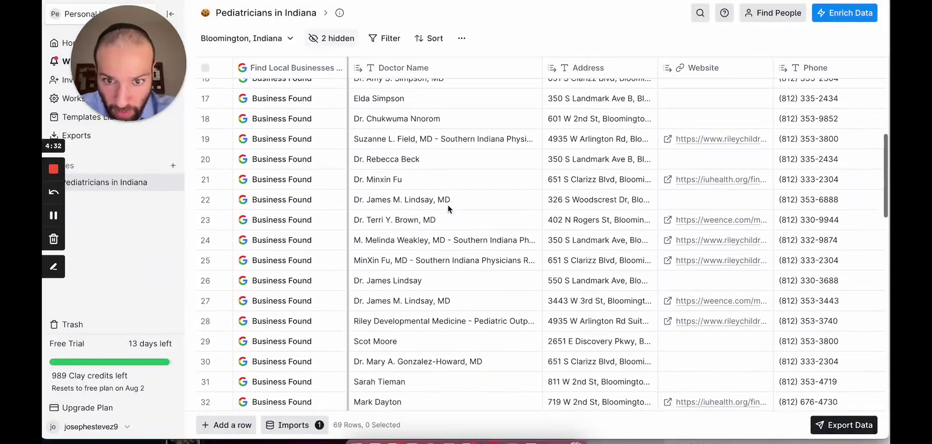
scroll(447, 205, up, 4)
scroll(448, 205, down, 1)
scroll(448, 205, down, 20)
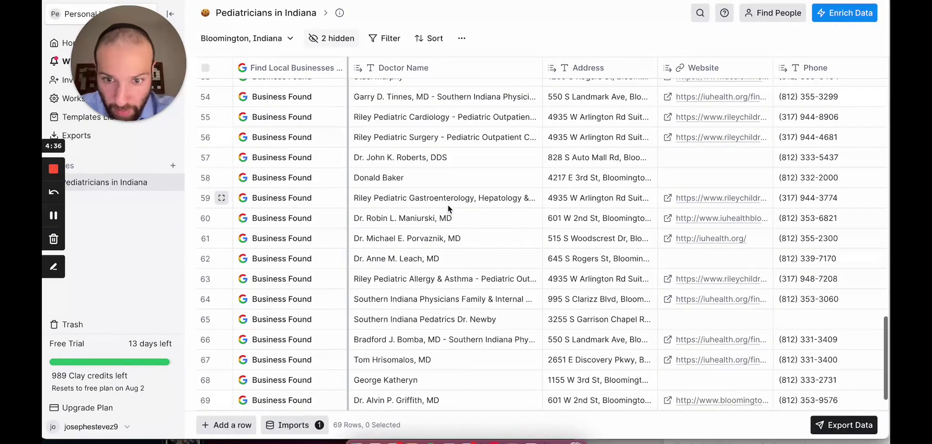
scroll(461, 185, up, 2)
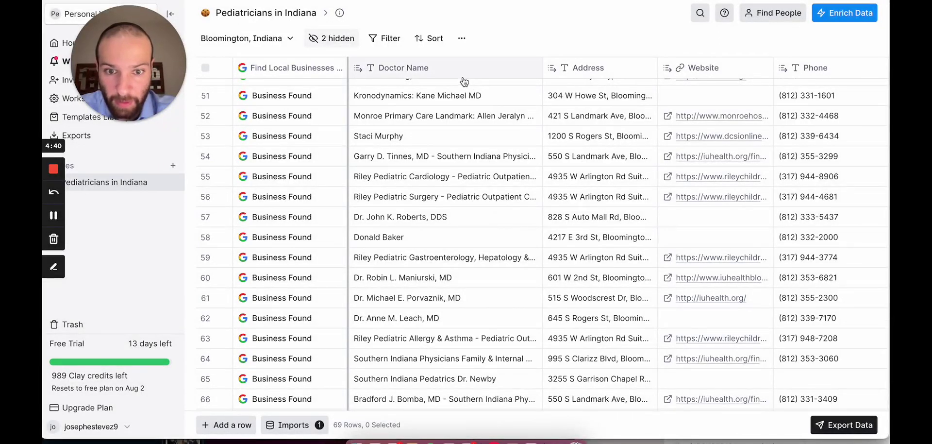
Create a filter on the Doctor Name column that keeps only names that do not contain "dentist".
click(464, 72)
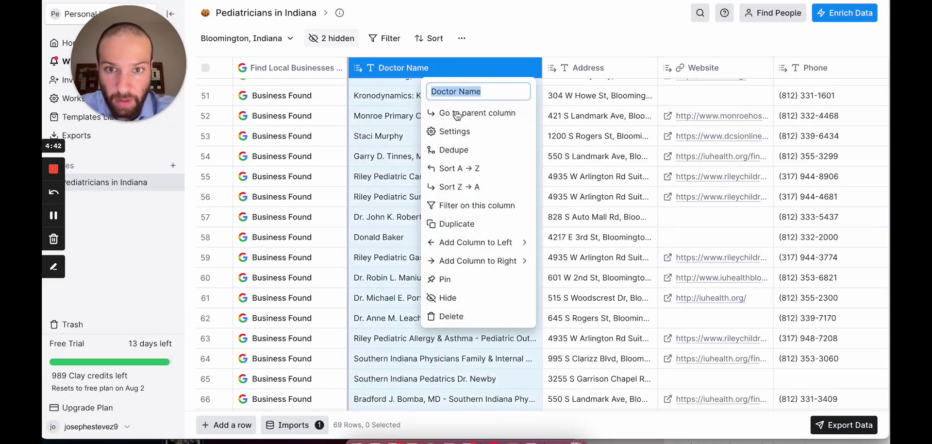
click(461, 205)
click(536, 64)
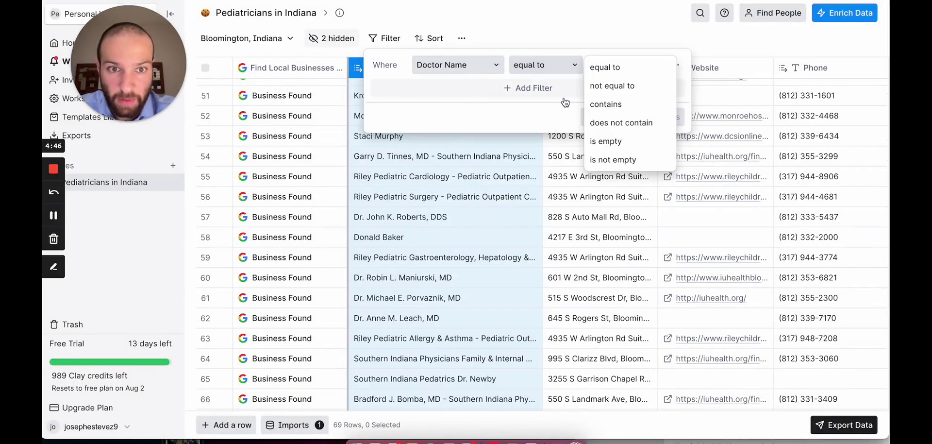
click(602, 123)
click(621, 65)
text(dentist)
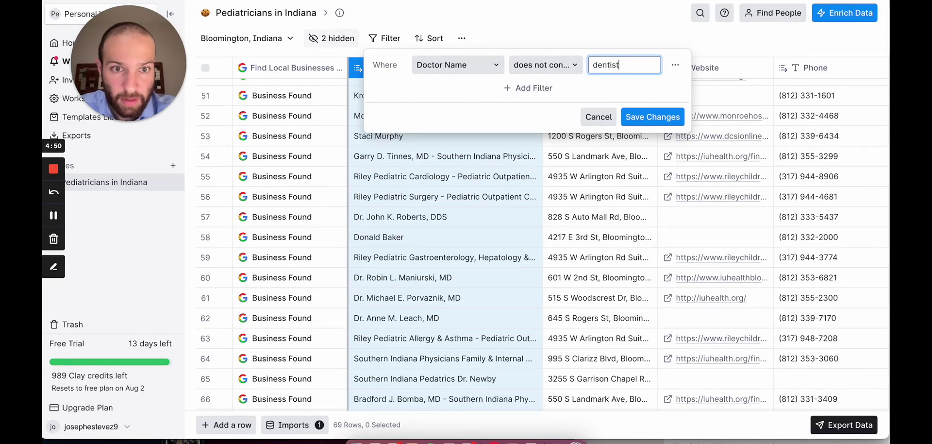
Duplicate the Doctor Name filter, change the copy's excluded text to "dental", and save both filters.
click(675, 65)
click(705, 67)
click(626, 88)
double_click(606, 88)
text(d)
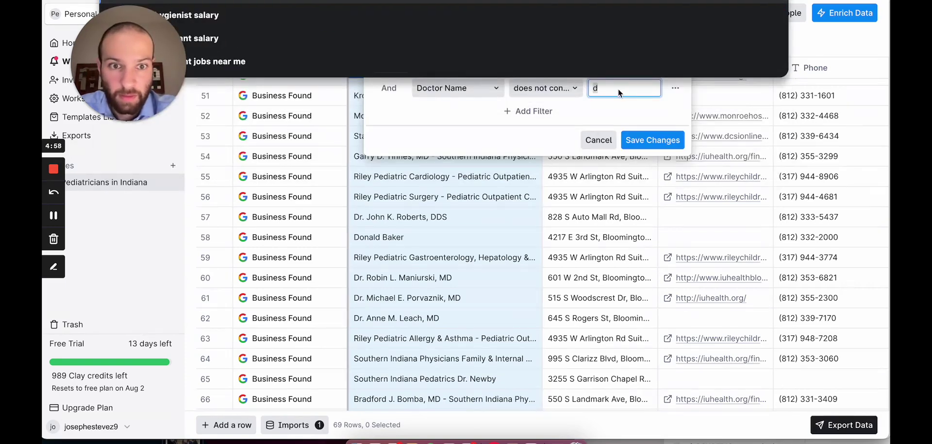
click(476, 135)
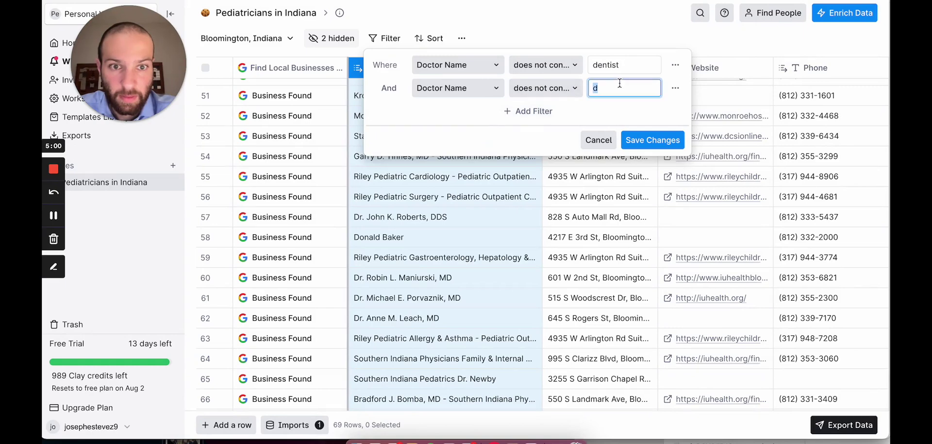
text(dentist)
click(652, 140)
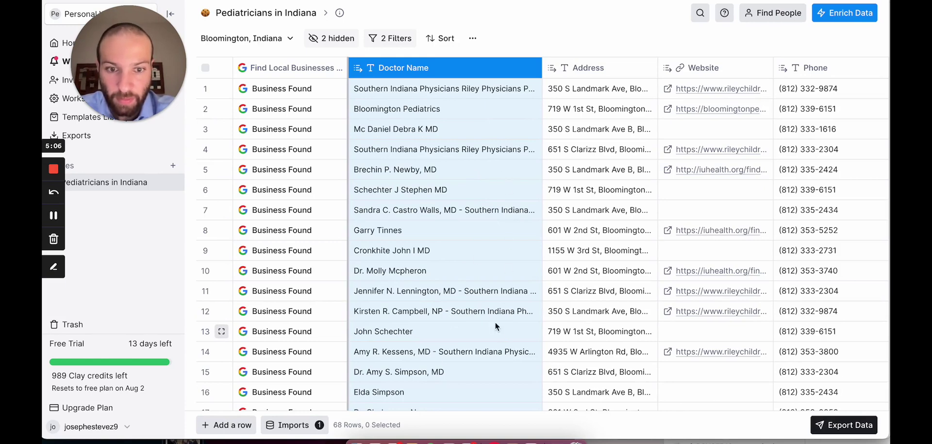
Review the filtered rows across the contact columns and the company enrichment columns.
scroll(494, 321, right, 3)
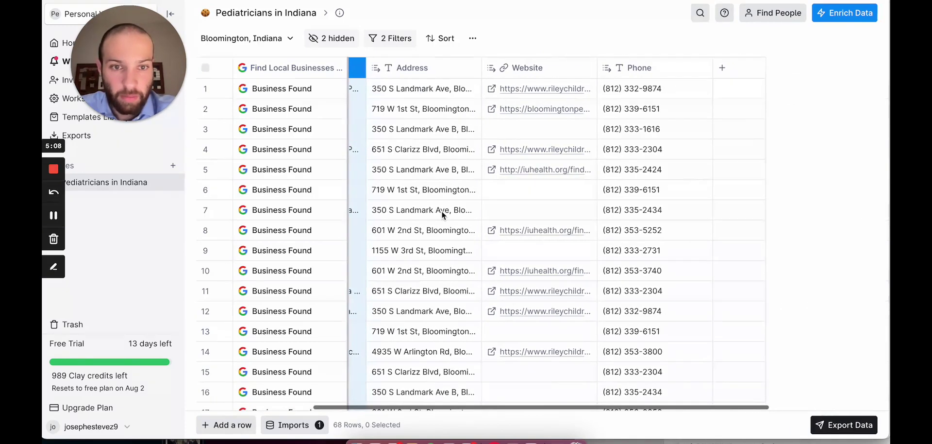
scroll(441, 211, left, 3)
scroll(534, 208, right, 1)
scroll(534, 208, left, 1)
scroll(470, 183, right, 3)
scroll(471, 185, right, 1)
scroll(471, 185, down, 5)
scroll(470, 185, up, 8)
scroll(470, 187, down, 8)
scroll(470, 187, up, 2)
scroll(470, 183, down, 1)
scroll(470, 183, up, 10)
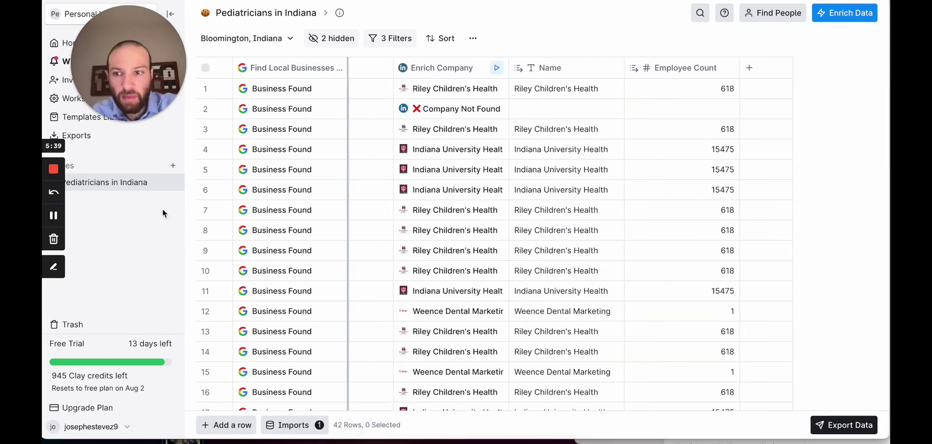
Compare the Root Domain values with the Enrich Company, Name and Employee Count results through all rows.
scroll(256, 207, left, 6)
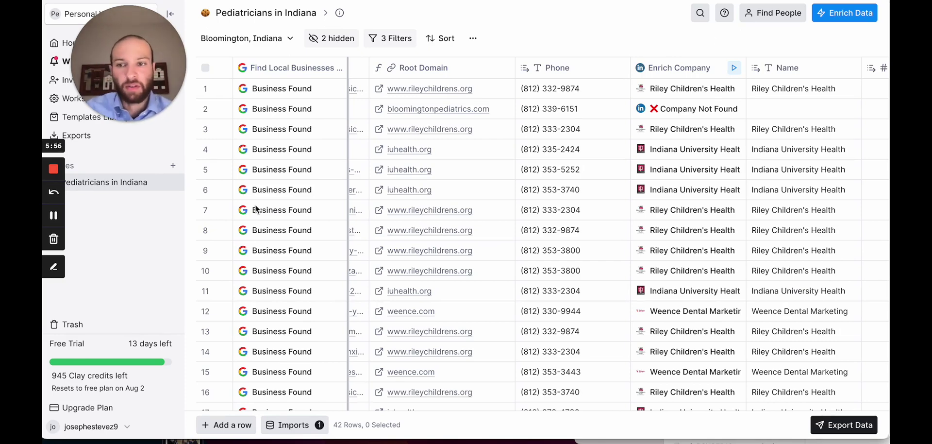
scroll(255, 205, right, 5)
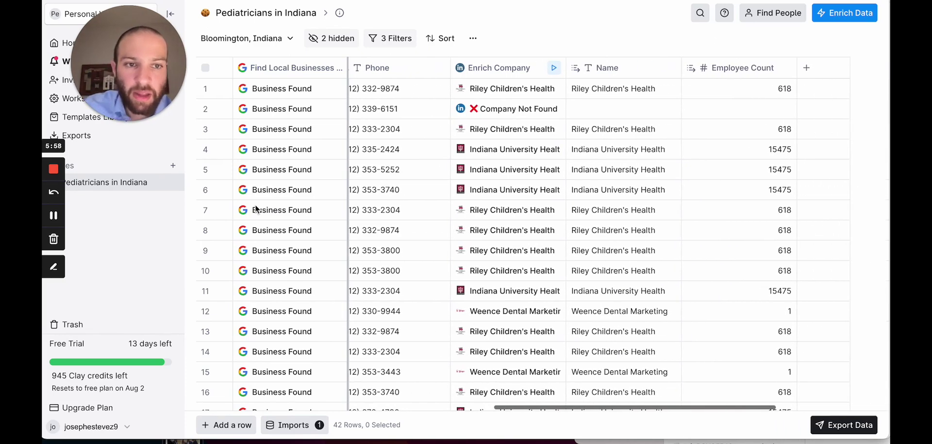
scroll(605, 360, down, 5)
scroll(605, 360, down, 7)
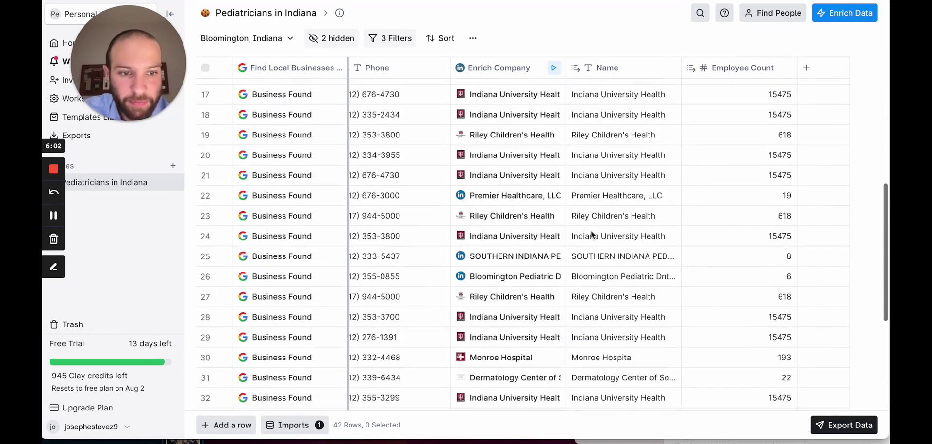
scroll(496, 235, left, 5)
scroll(496, 235, right, 5)
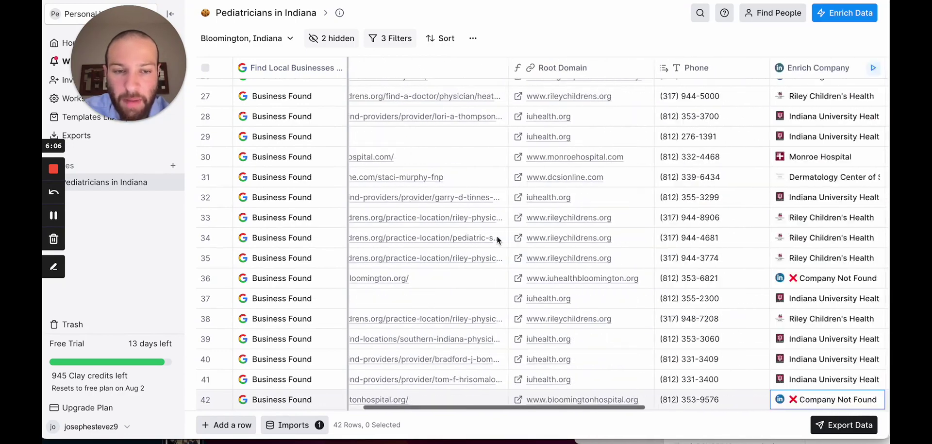
scroll(435, 240, up, 2)
scroll(435, 240, up, 5)
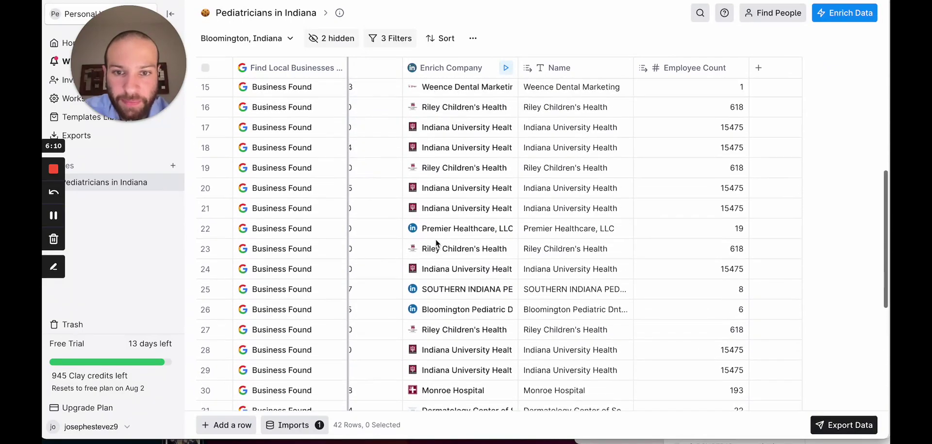
scroll(436, 239, up, 3)
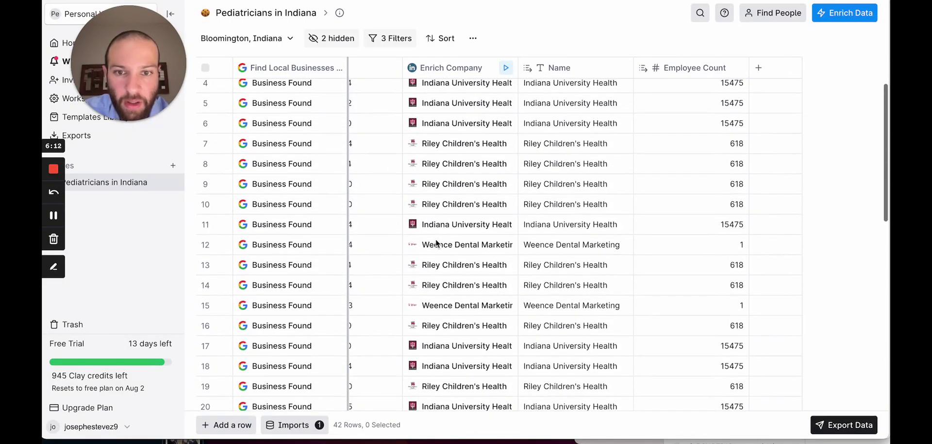
scroll(436, 241, up, 1)
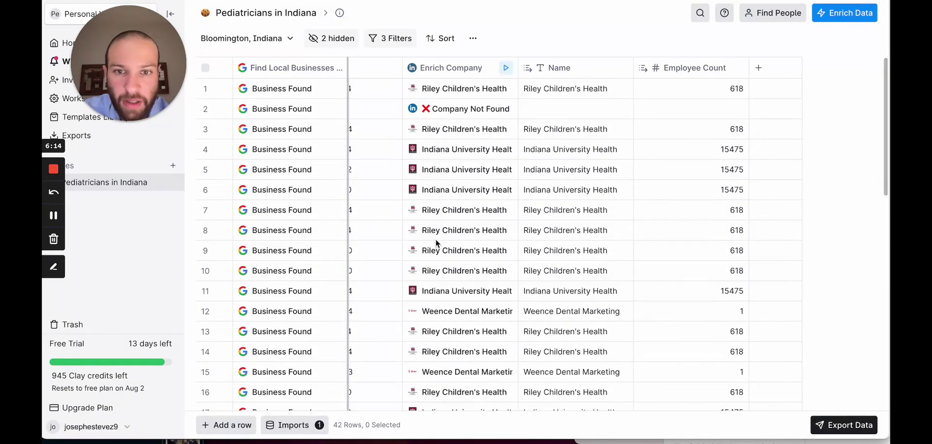
Examine the enriched rows for small practices, large health systems and businesses without a company match.
scroll(435, 242, down, 8)
scroll(436, 239, down, 3)
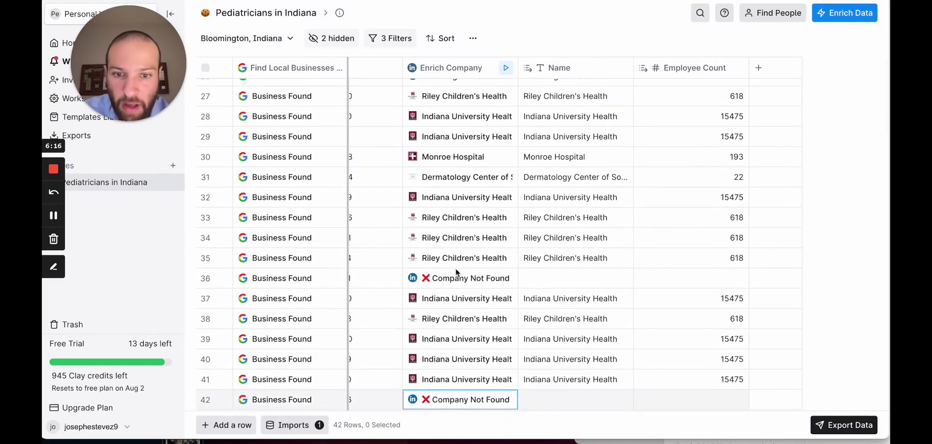
scroll(452, 292, up, 3)
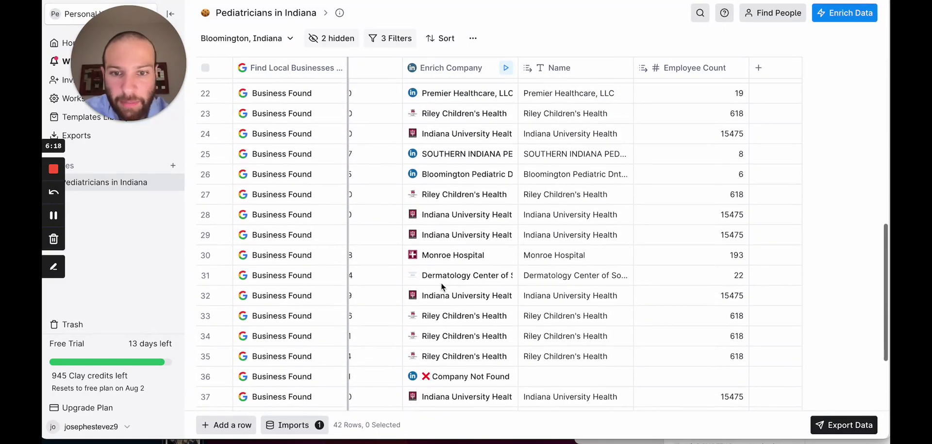
scroll(458, 262, up, 2)
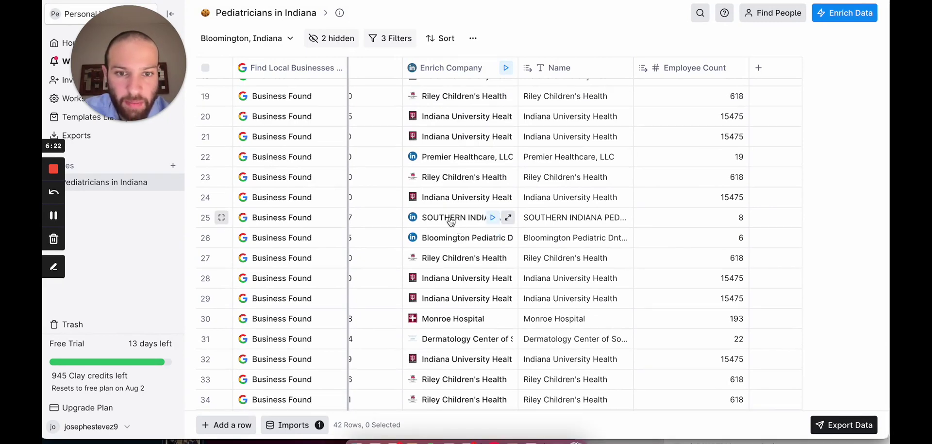
scroll(450, 221, up, 6)
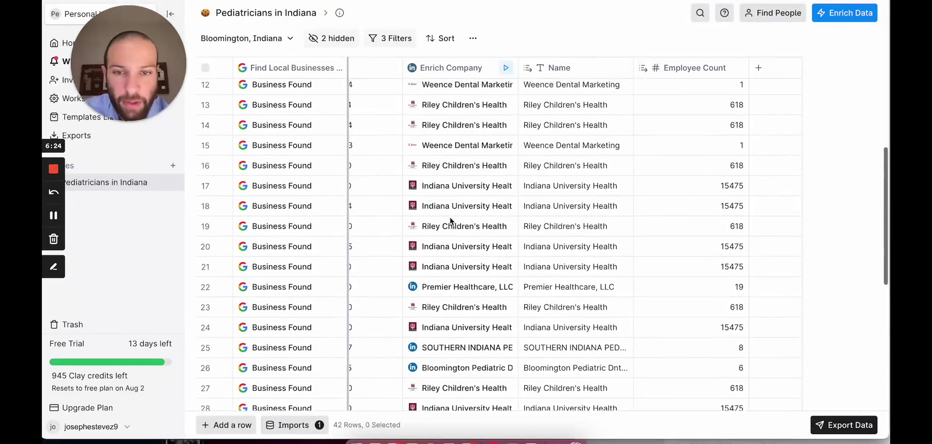
scroll(450, 216, up, 5)
scroll(450, 217, left, 5)
scroll(449, 217, left, 2)
scroll(449, 217, right, 8)
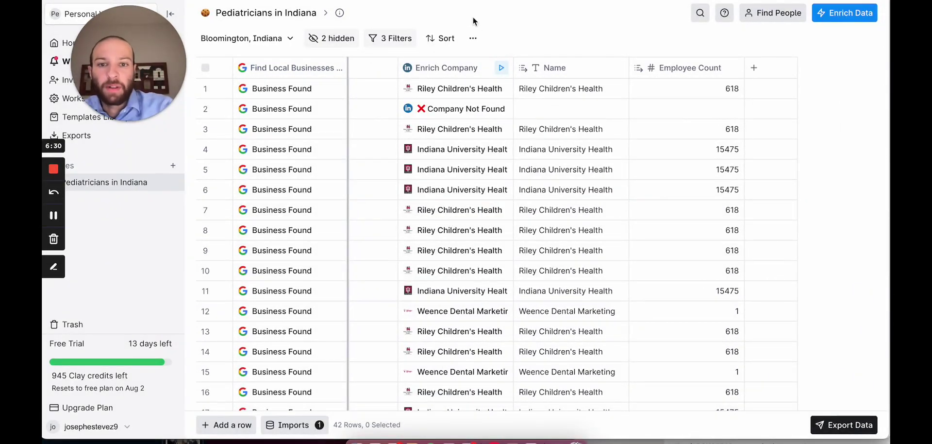
Open the Enrich Company settings, check its Website input against the Root Domain column, and close them.
click(447, 67)
click(512, 131)
scroll(401, 196, left, 3)
scroll(469, 123, right, 2)
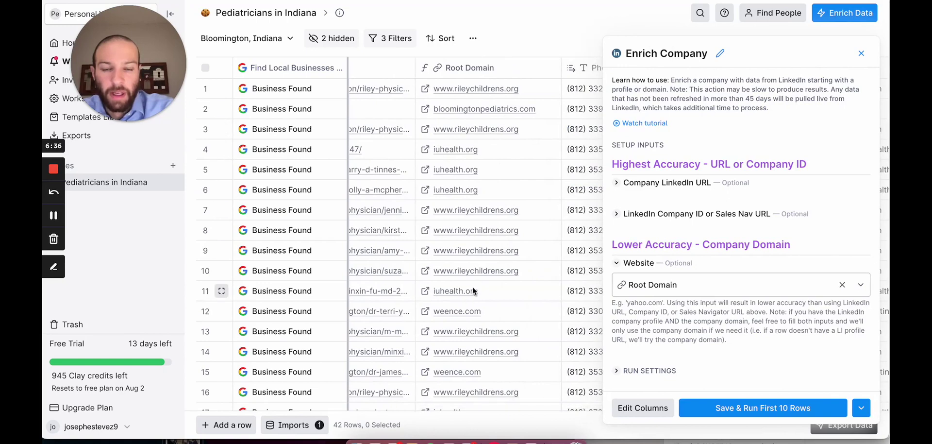
scroll(404, 208, left, 3)
scroll(444, 167, right, 3)
scroll(500, 196, right, 2)
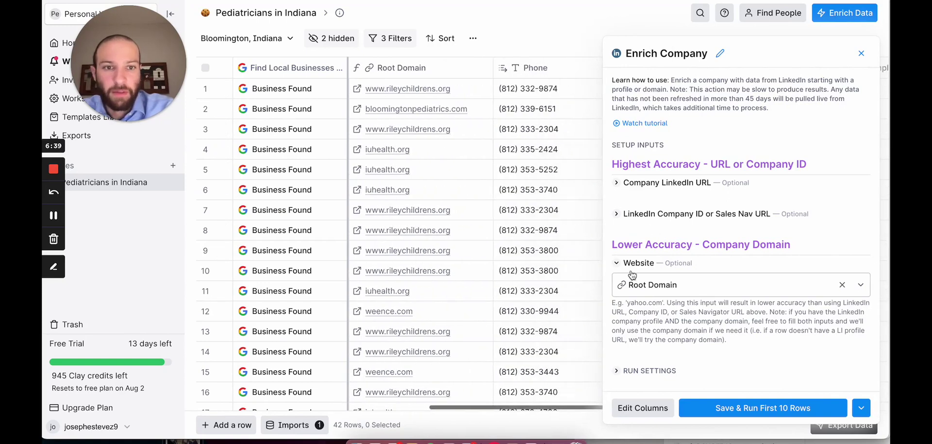
click(861, 53)
Read the enriched company details of the first row's Riley Children's Health cell and close them.
scroll(500, 118, right, 3)
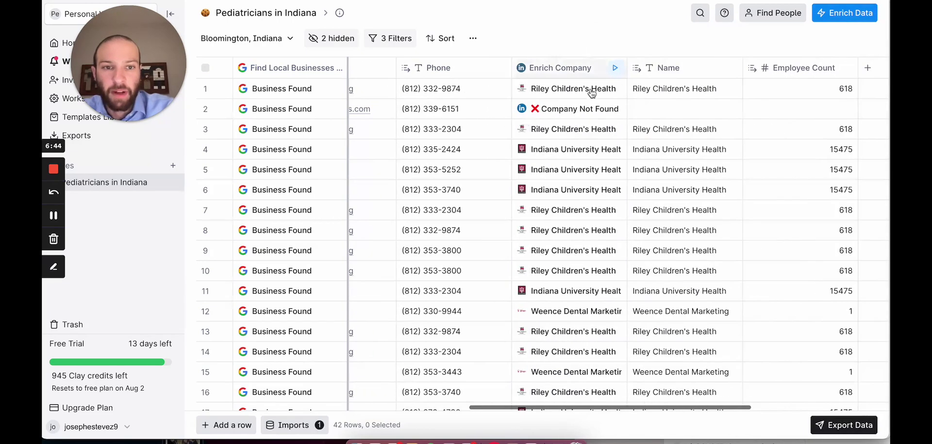
click(619, 89)
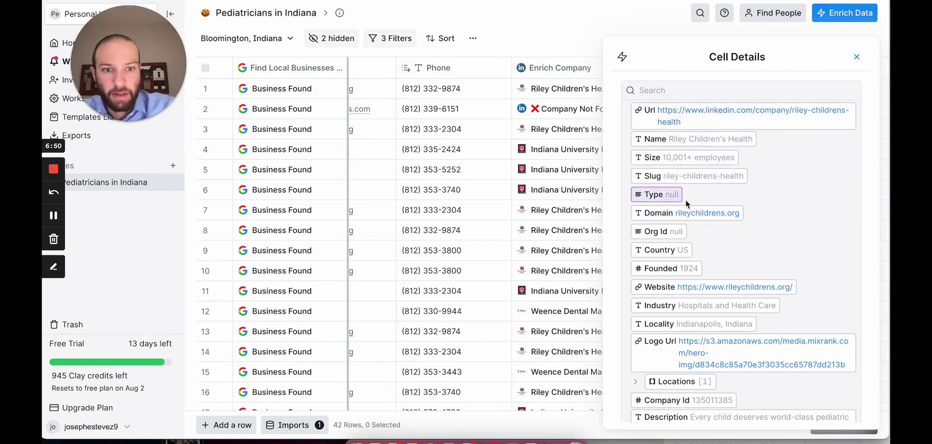
click(854, 58)
Add and save a filter that keeps only rows with an Employee Count less than or equal to 1000.
scroll(662, 72, right, 3)
scroll(689, 252, down, 3)
scroll(689, 253, up, 2)
click(699, 67)
mouse_move(557, 229)
click(536, 186)
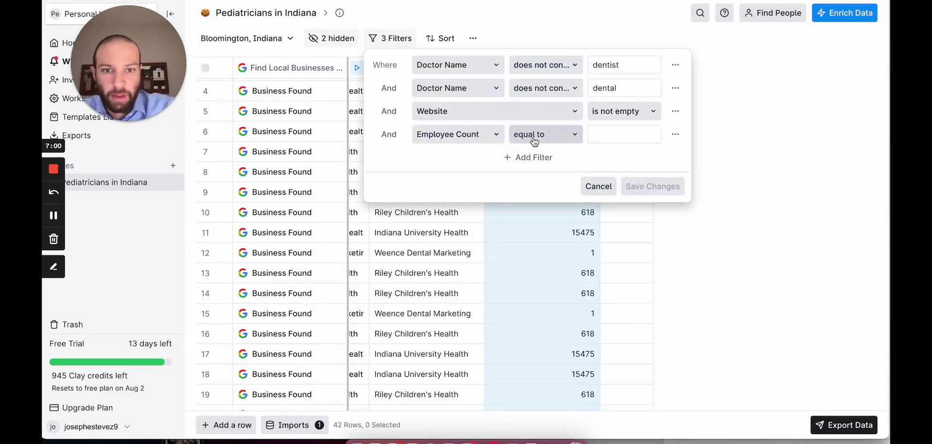
click(534, 141)
click(624, 229)
click(626, 133)
text(1000)
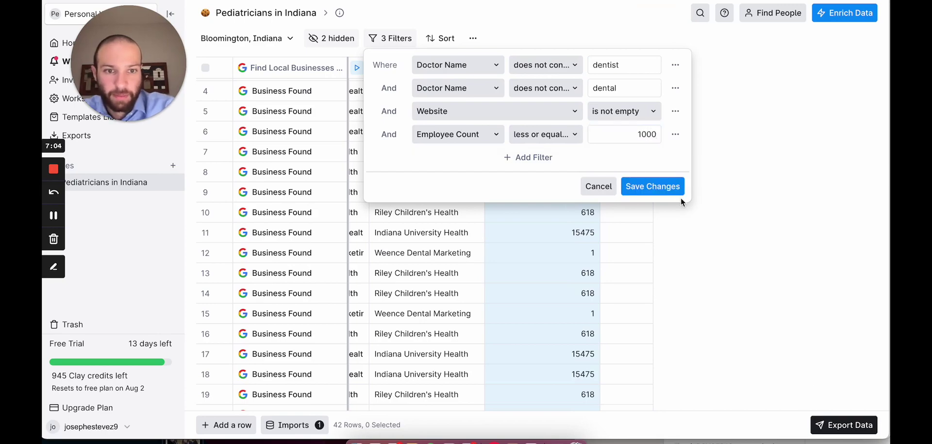
click(681, 198)
Look over the remaining rows, delete the Employee Count filter, and save the filter changes.
scroll(685, 150, right, 6)
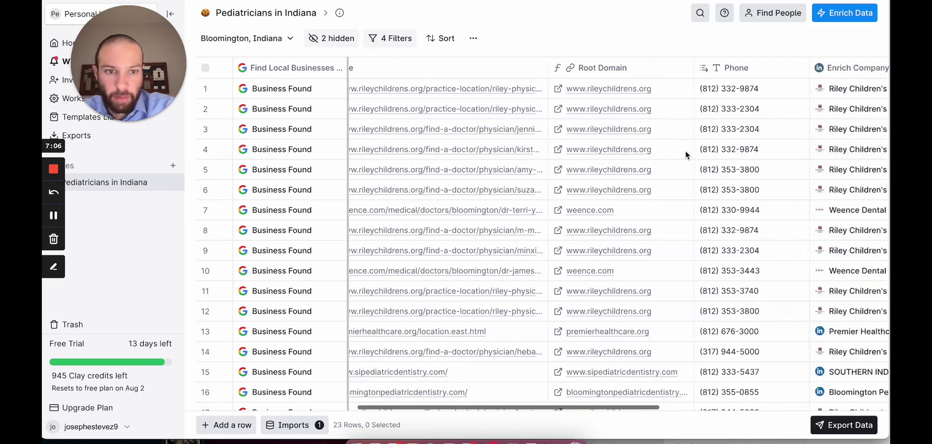
scroll(685, 150, right, 6)
scroll(548, 158, left, 4)
scroll(548, 158, right, 5)
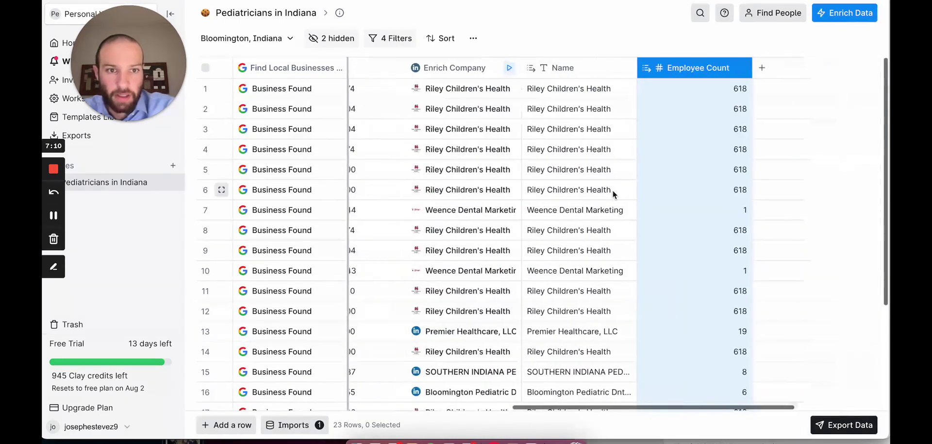
scroll(612, 190, right, 1)
click(391, 38)
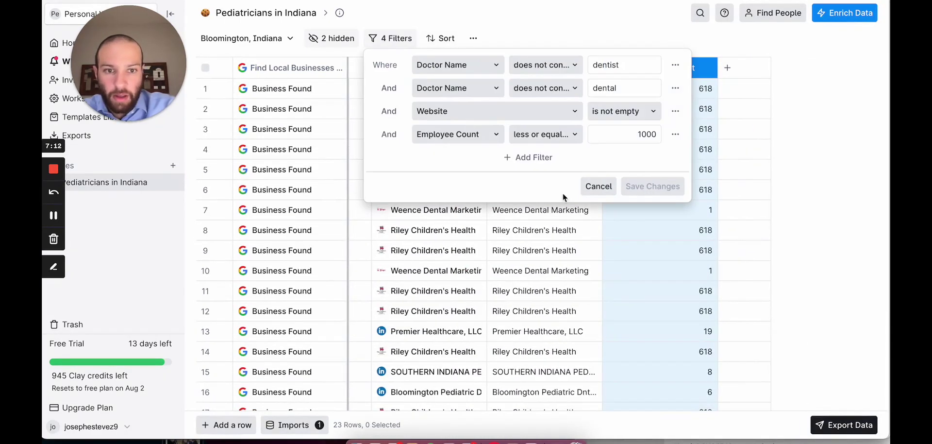
click(675, 134)
click(701, 152)
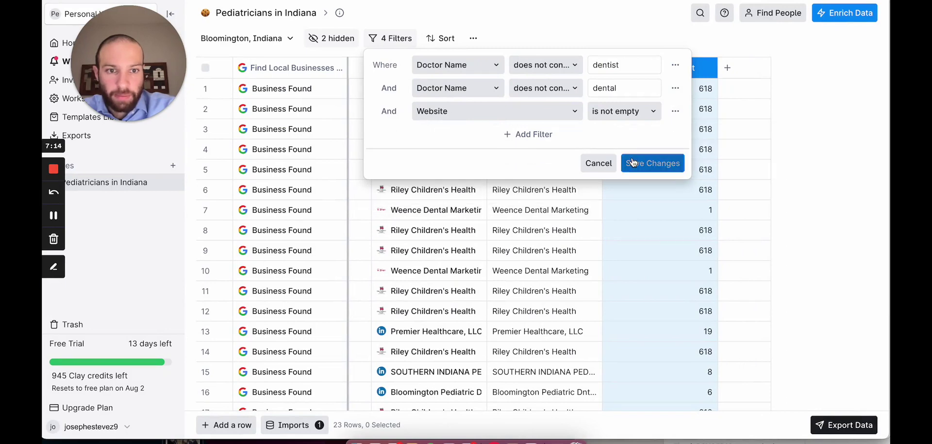
click(633, 163)
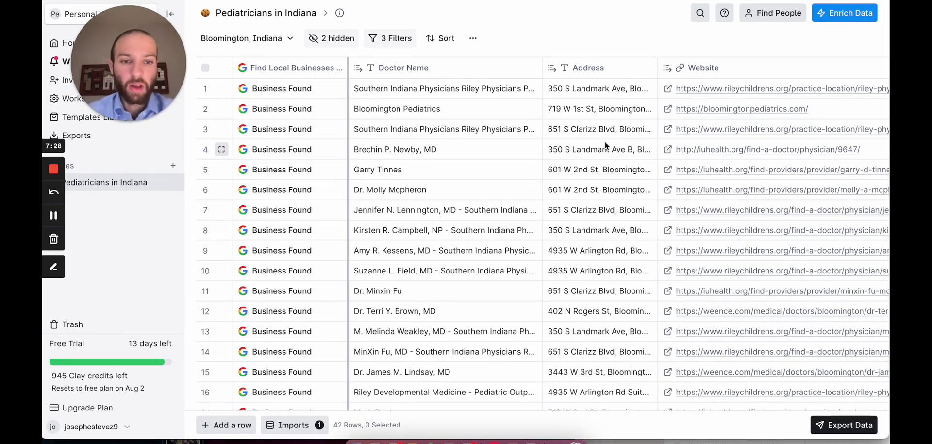
Review the table from Doctor Name through Employee Count, including the Employee Count of the fourth row.
scroll(605, 141, right, 10)
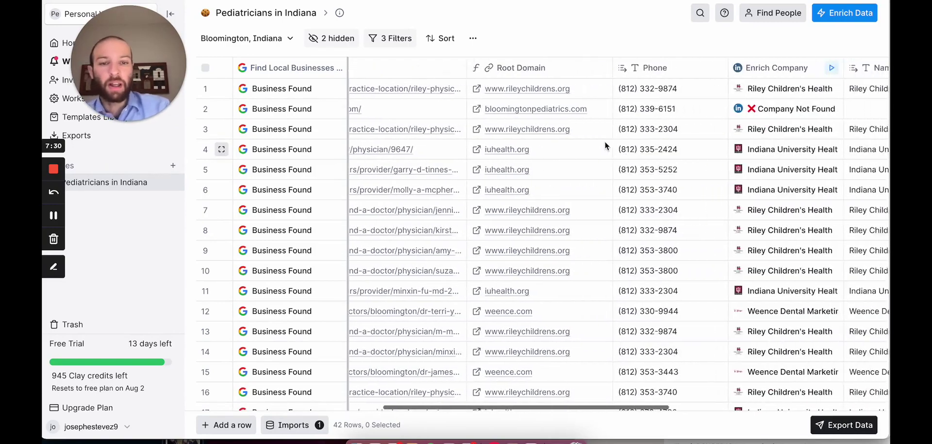
scroll(604, 141, right, 2)
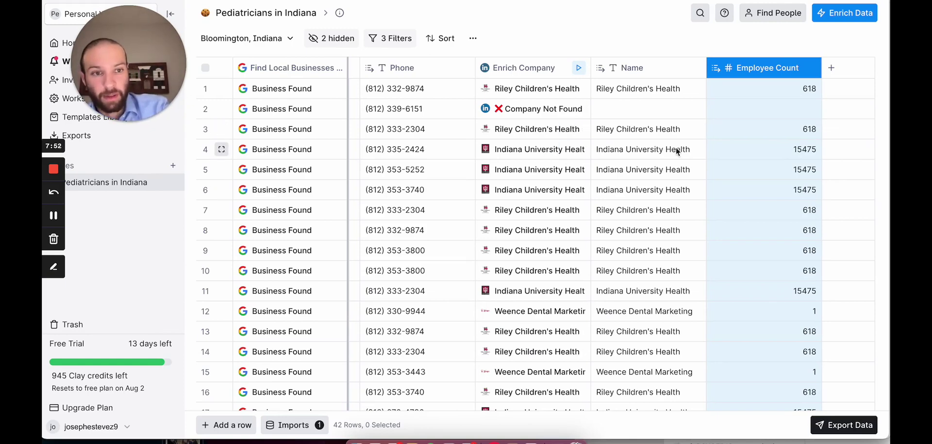
click(767, 144)
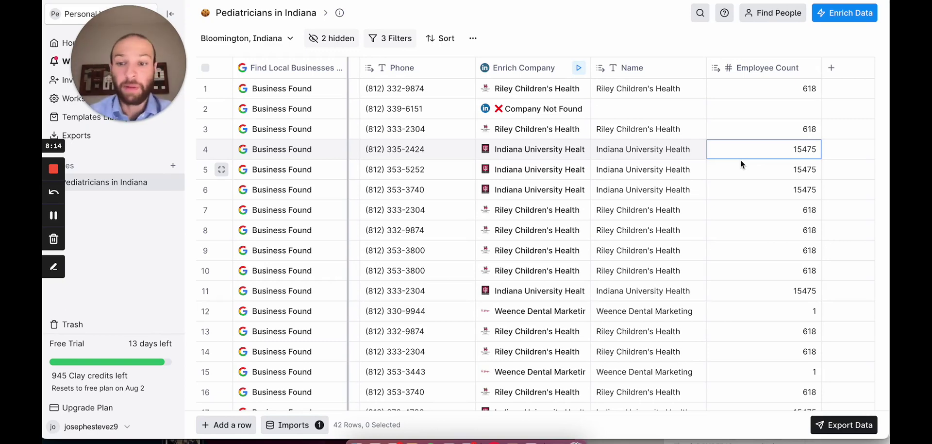
scroll(741, 159, left, 10)
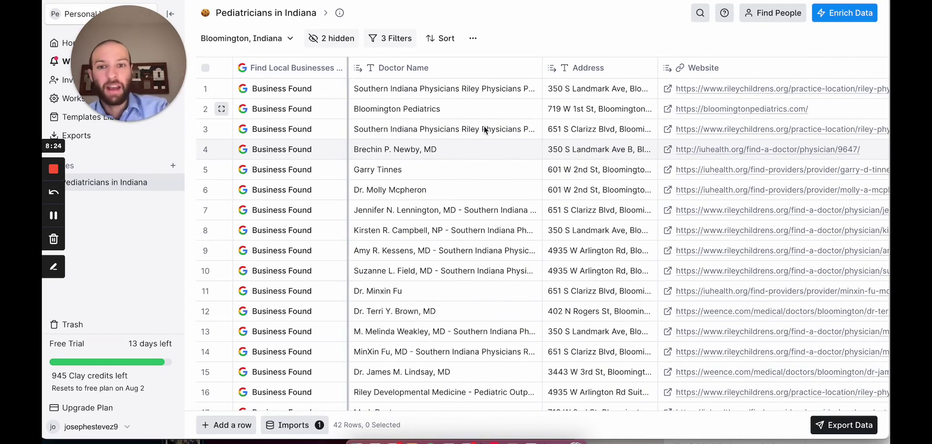
scroll(467, 138, right, 10)
scroll(451, 141, left, 10)
scroll(496, 134, right, 6)
scroll(496, 138, right, 8)
scroll(496, 138, right, 3)
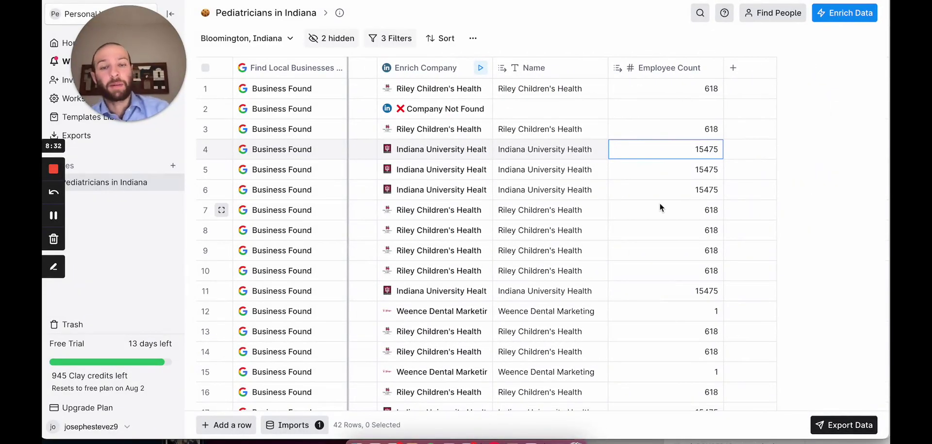